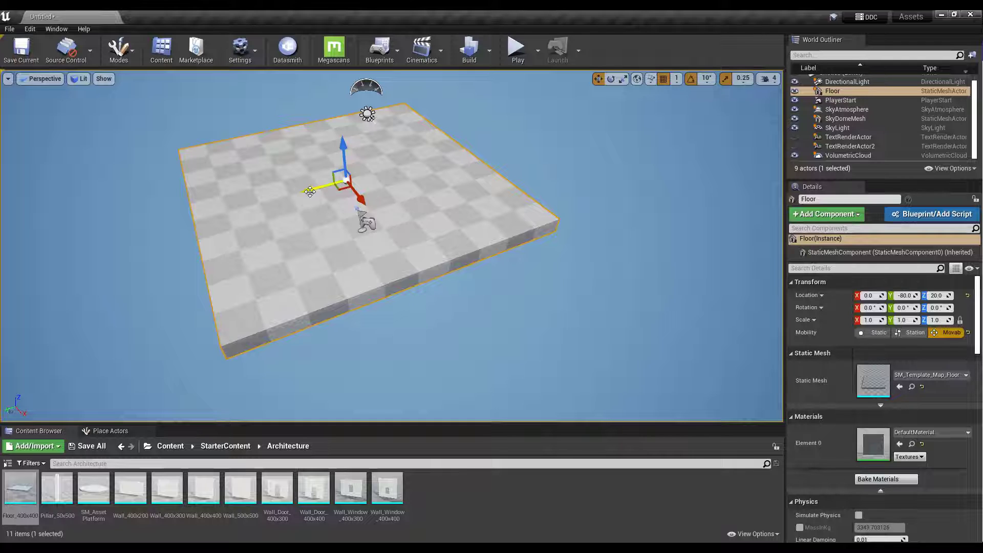
Set the position grid snap to 100 and try shifting the floor along the Y axis.
left_click_drag(310, 192, 263, 211)
key("ctrl+z")
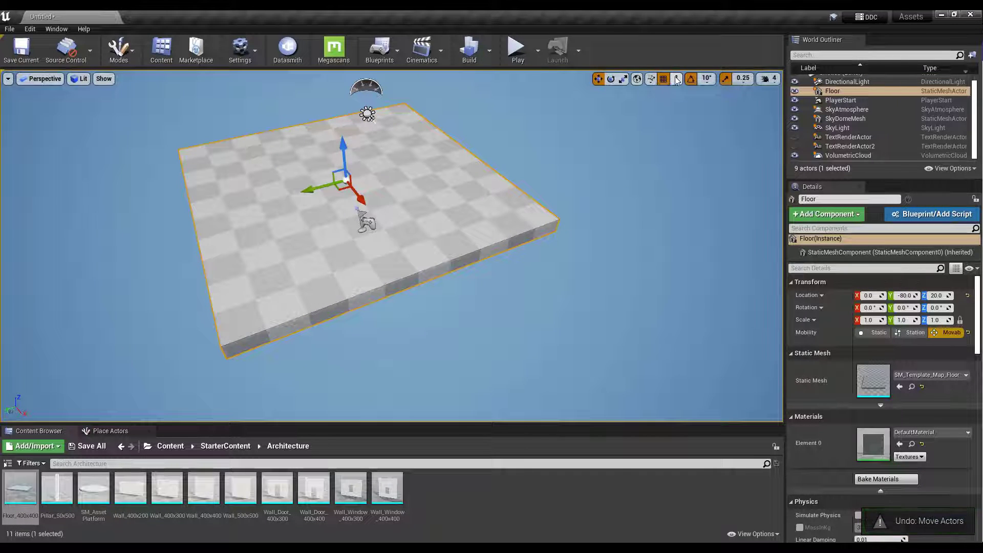
left_click(676, 78)
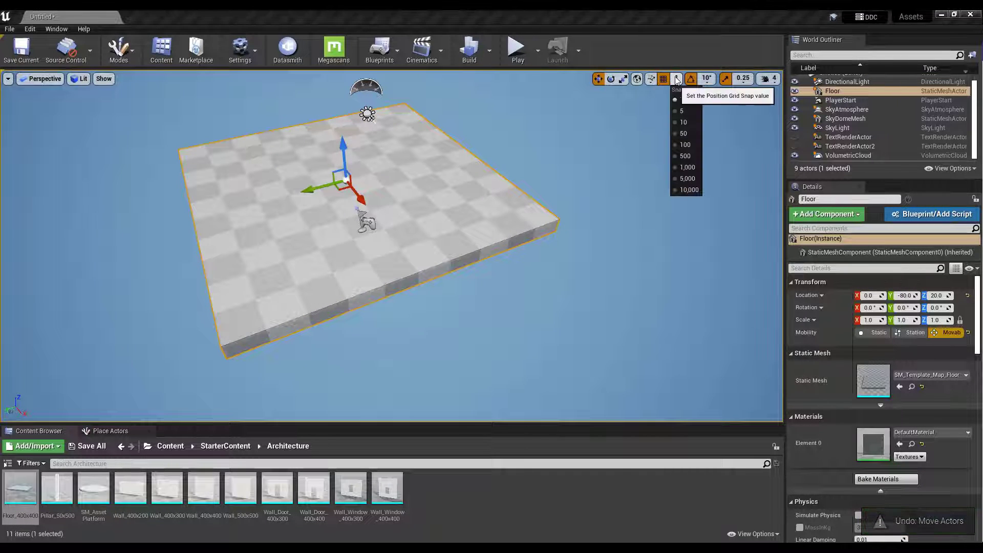
left_click(675, 145)
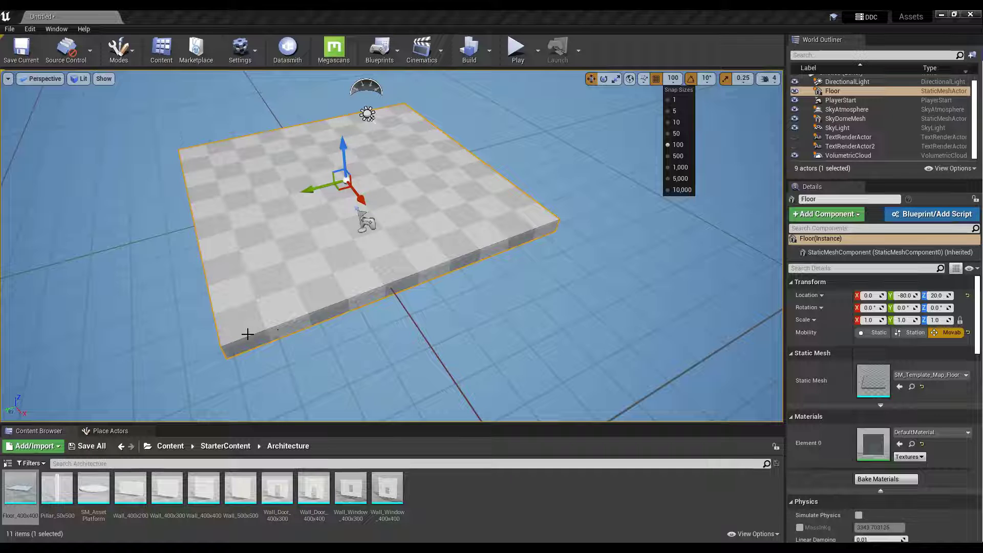
mouse_move(307, 191)
left_mouse_down()
mouse_move(352, 177)
mouse_move(283, 202)
mouse_move(395, 180)
mouse_move(270, 210)
mouse_move(329, 197)
mouse_move(288, 210)
mouse_move(301, 208)
left_mouse_up()
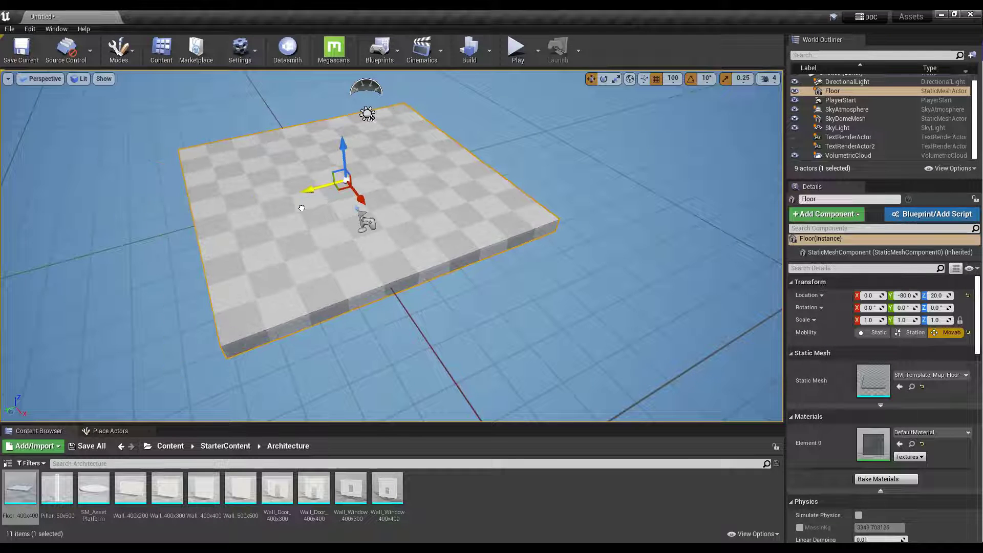
Set the position grid snap to 50 and move the floor along the Y axis to -130.
left_click(674, 79)
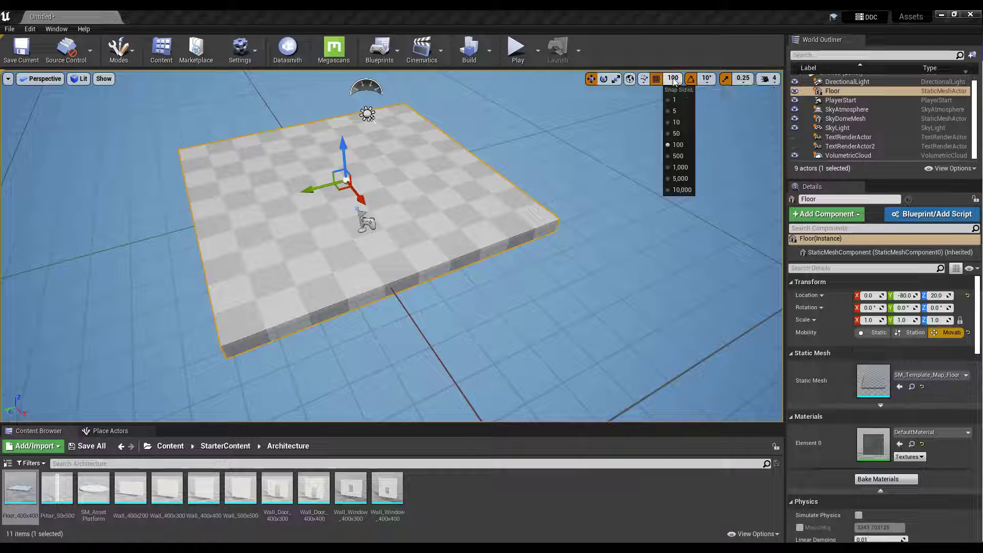
left_click(671, 134)
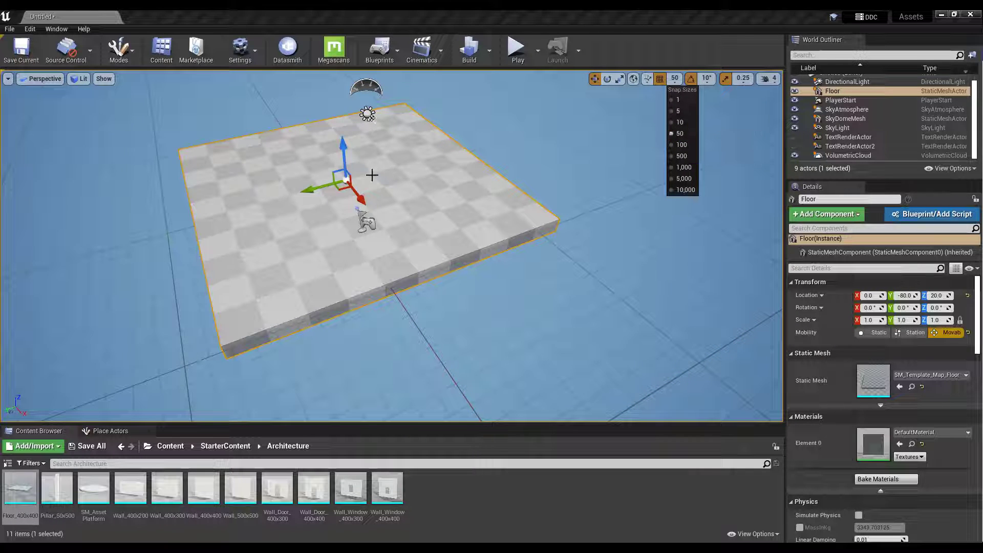
mouse_move(307, 191)
left_mouse_down()
mouse_move(276, 196)
mouse_move(302, 190)
mouse_move(288, 194)
left_mouse_up()
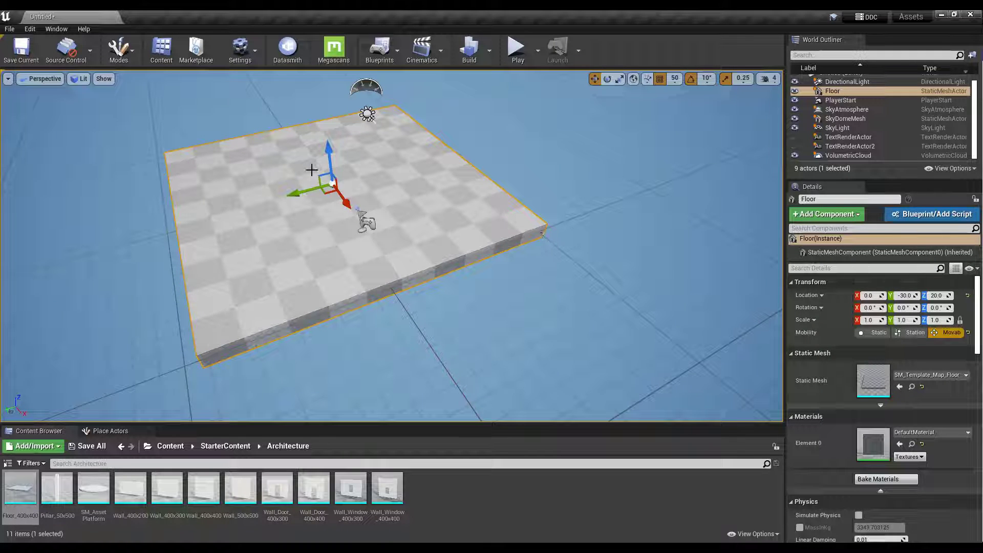
left_click(660, 79)
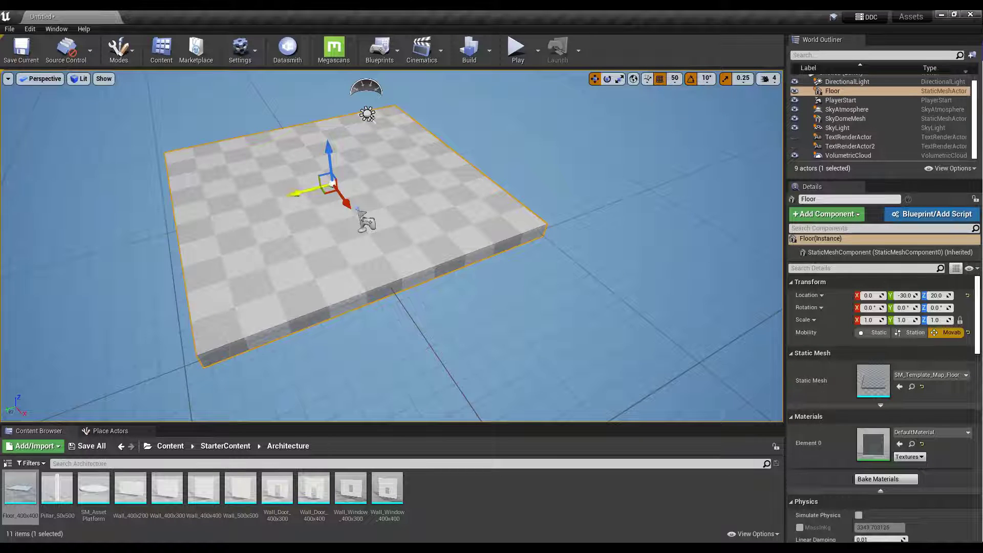
left_click_drag(297, 193, 317, 192)
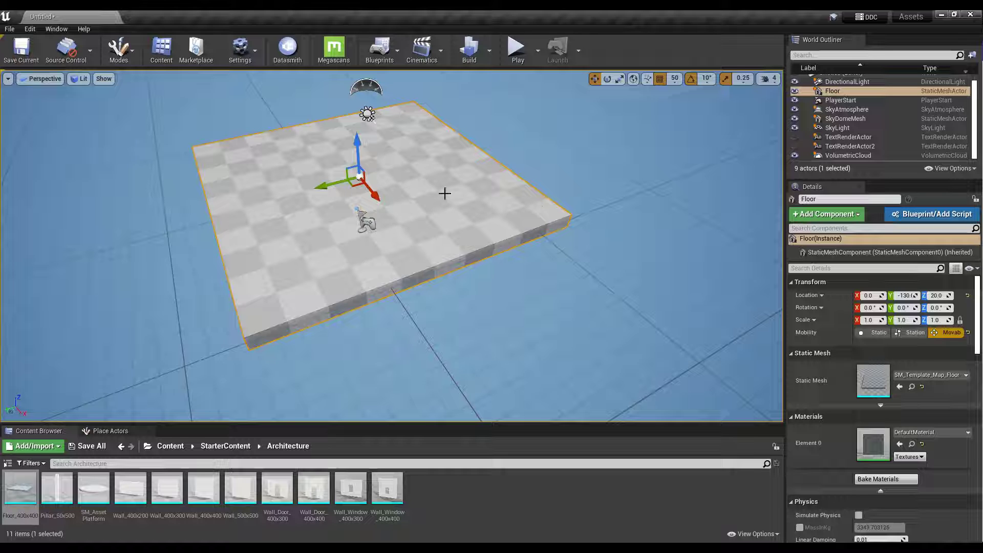
Duplicate the floor along the Y axis and place the copy flush against the original at Y -1130.
scroll(445, 193, "down", 5)
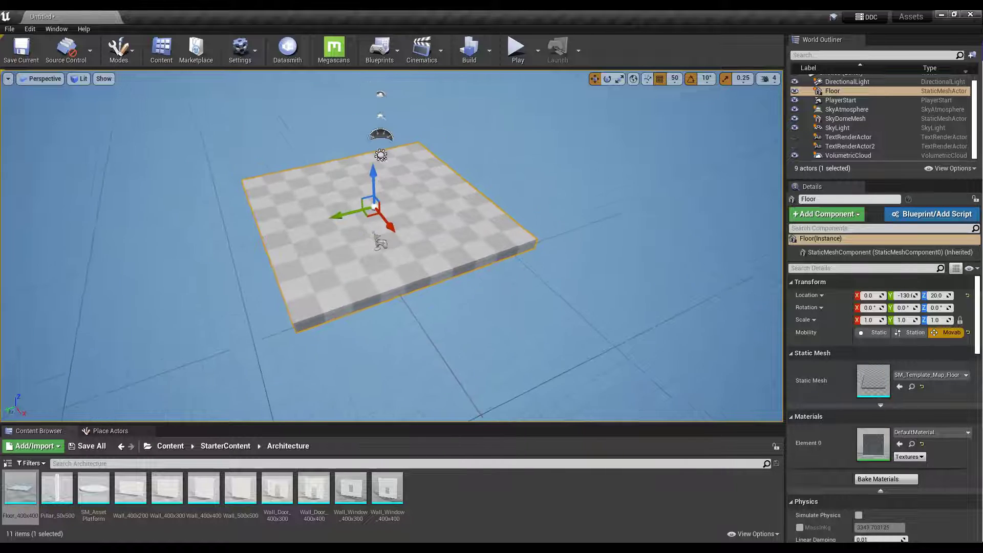
mouse_move(410, 252)
right_mouse_down()
mouse_move(446, 270)
mouse_move(411, 253)
right_mouse_up()
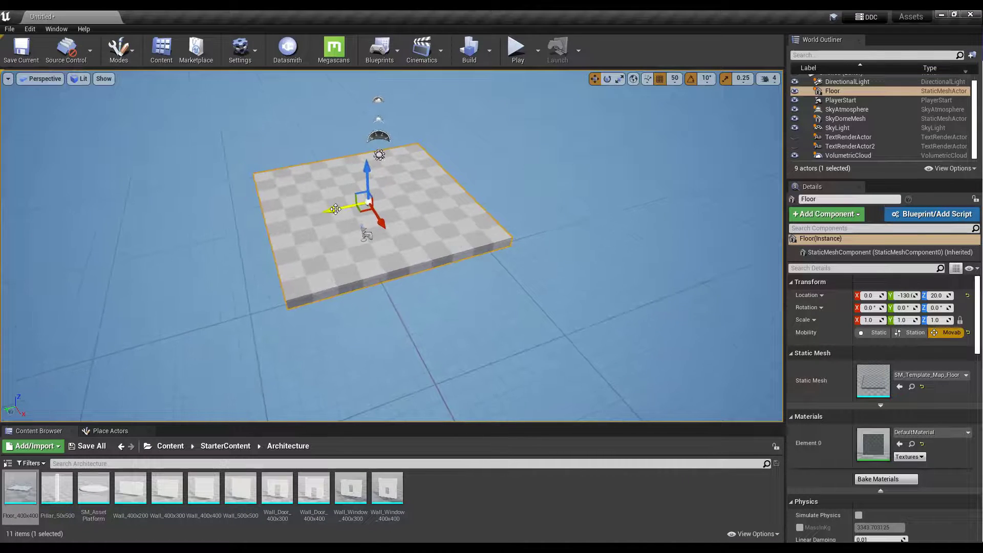
left_click_drag(335, 210, 530, 186, "alt")
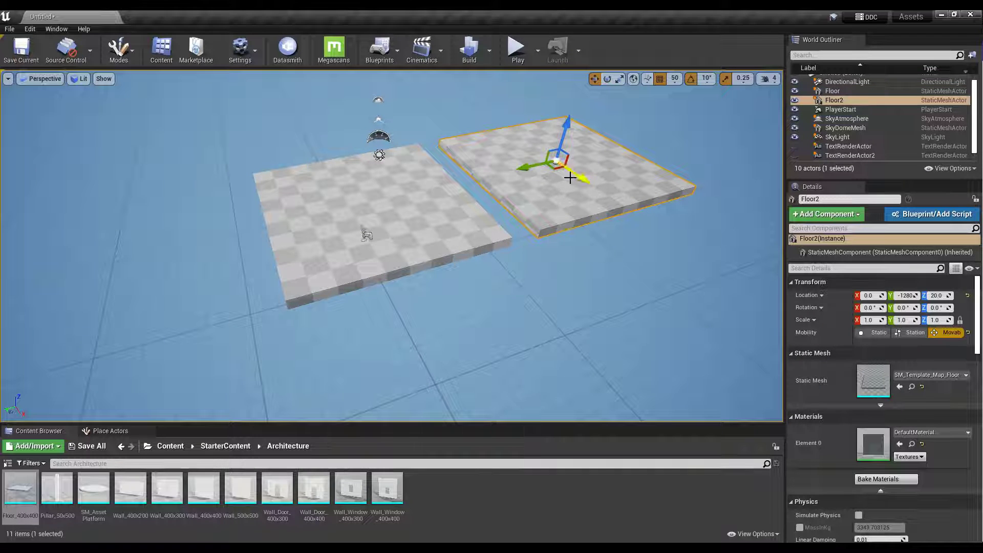
scroll(559, 183, "up", 5)
left_click_drag(481, 161, 439, 175)
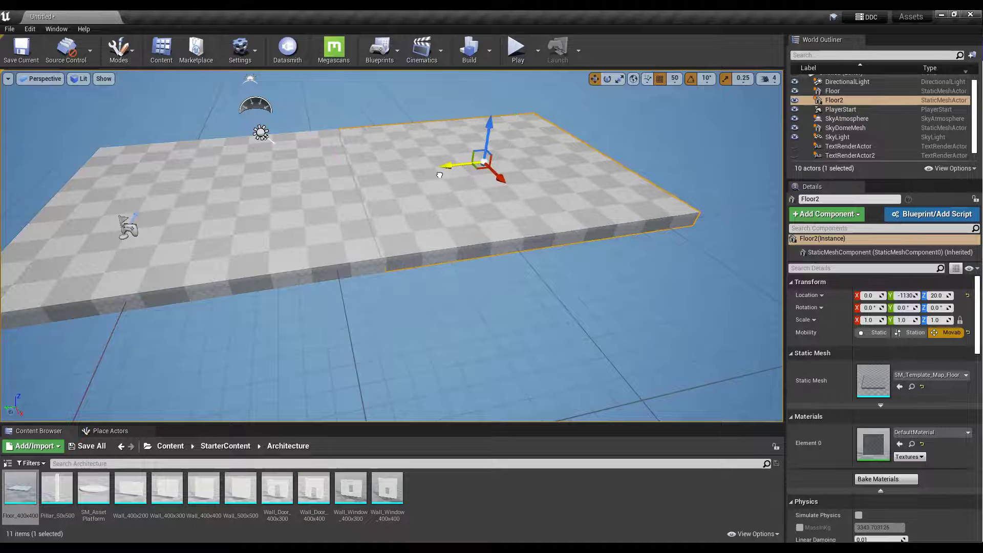
scroll(379, 195, "up", 10)
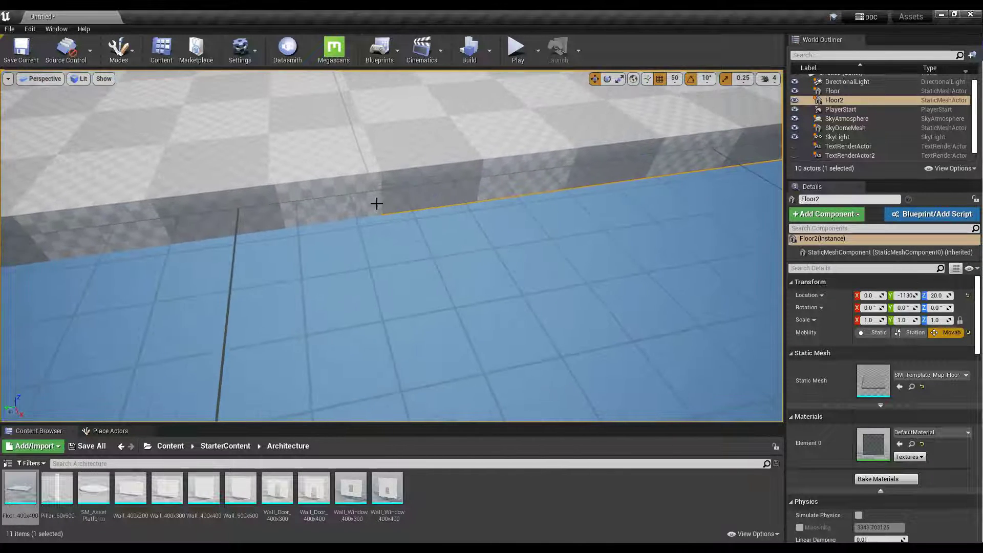
scroll(389, 245, "down", 10)
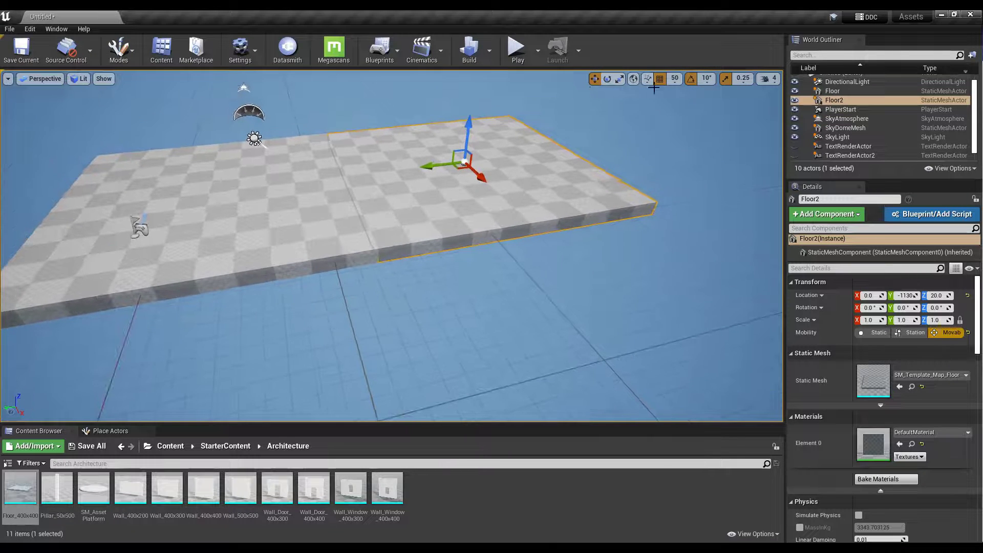
Set the position grid snap to 1, try aligning the second floor along the Y axis, and undo the moves.
left_click(675, 79)
left_click(677, 100)
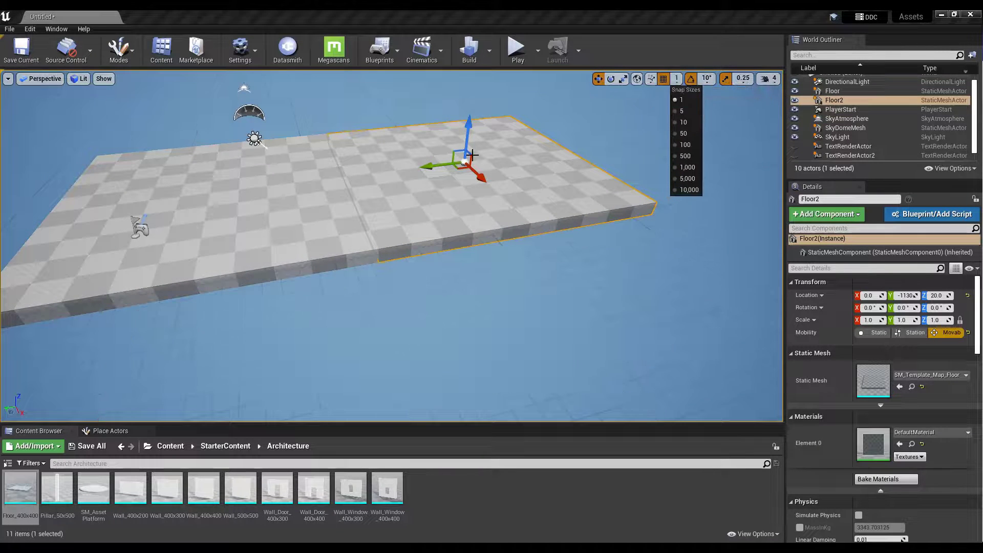
left_click_drag(428, 167, 448, 163)
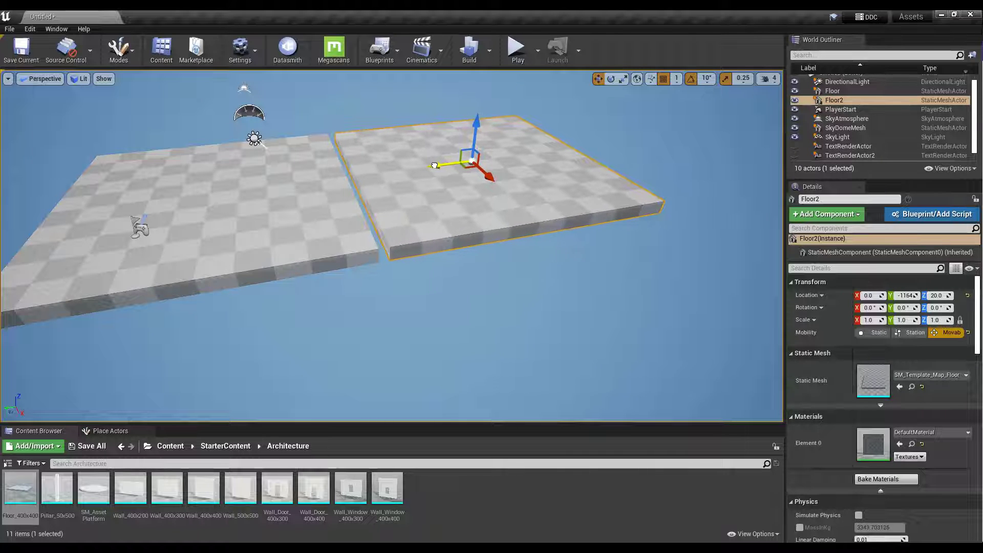
mouse_move(435, 165)
left_mouse_down()
mouse_move(426, 166)
mouse_move(461, 164)
mouse_move(428, 166)
left_mouse_up()
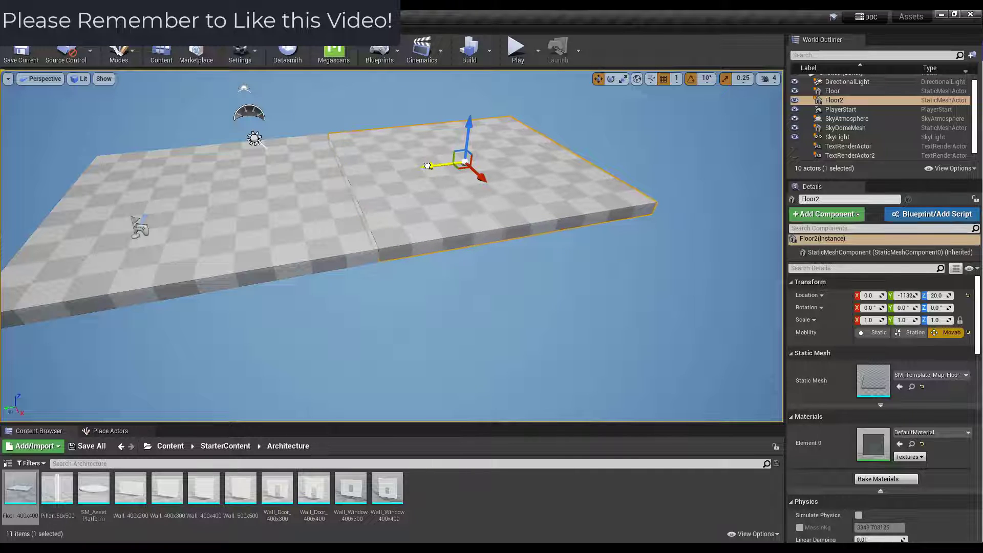
left_click_drag(428, 166, 587, 109)
key("ctrl+z")
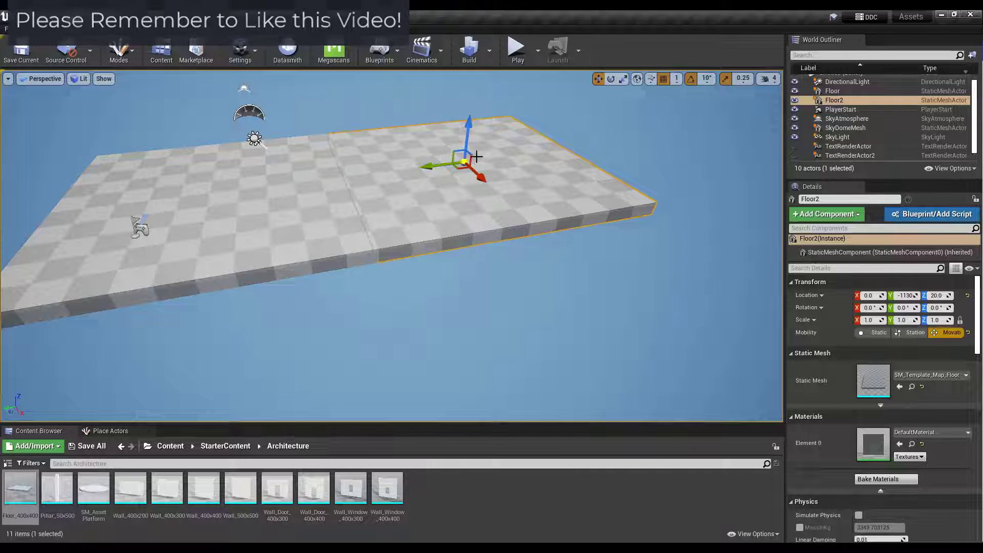
key("ctrl+y")
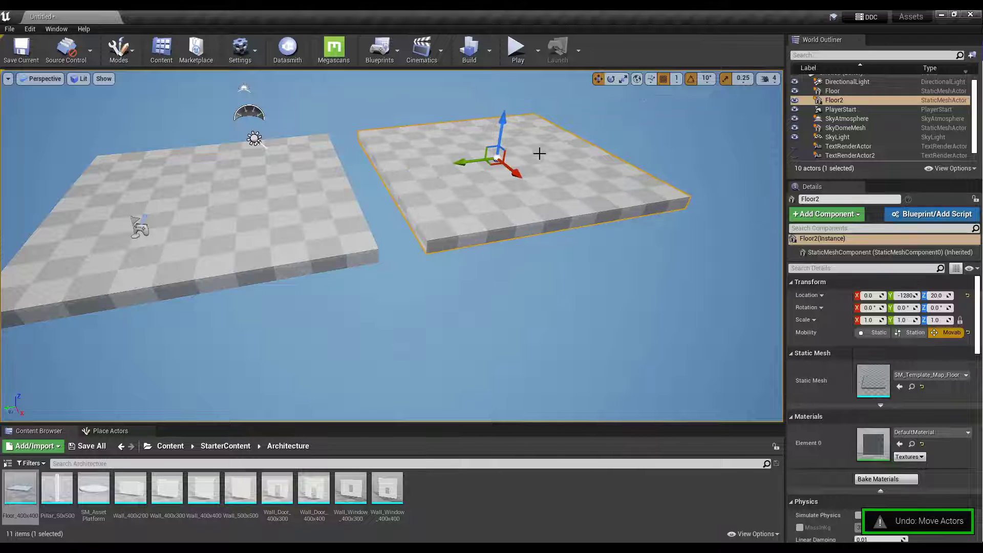
Set the position grid snap to 50 and move the second floor flush with the first at Y -1130.
left_click(677, 78)
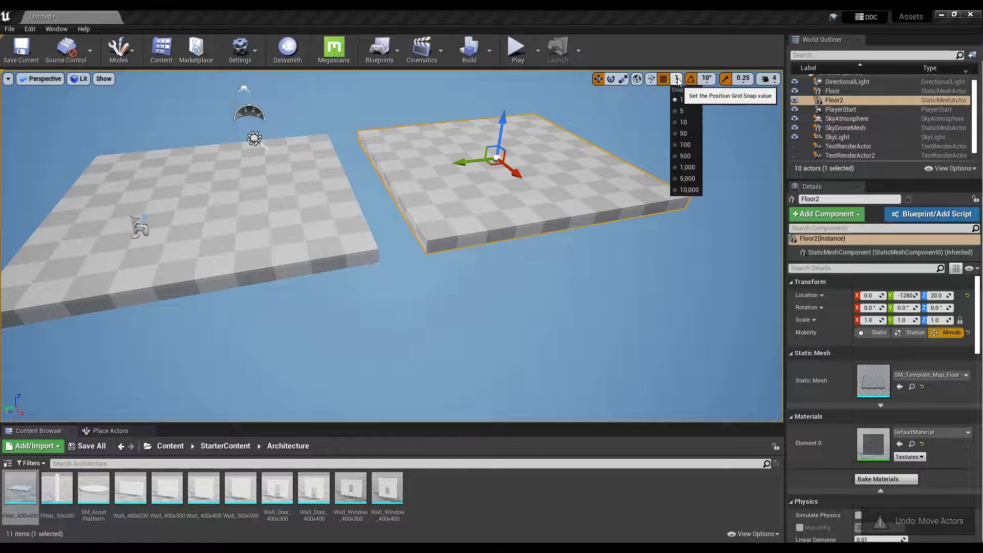
left_click(683, 133)
left_click_drag(463, 163, 426, 166)
right_click_drag(445, 164, 396, 177)
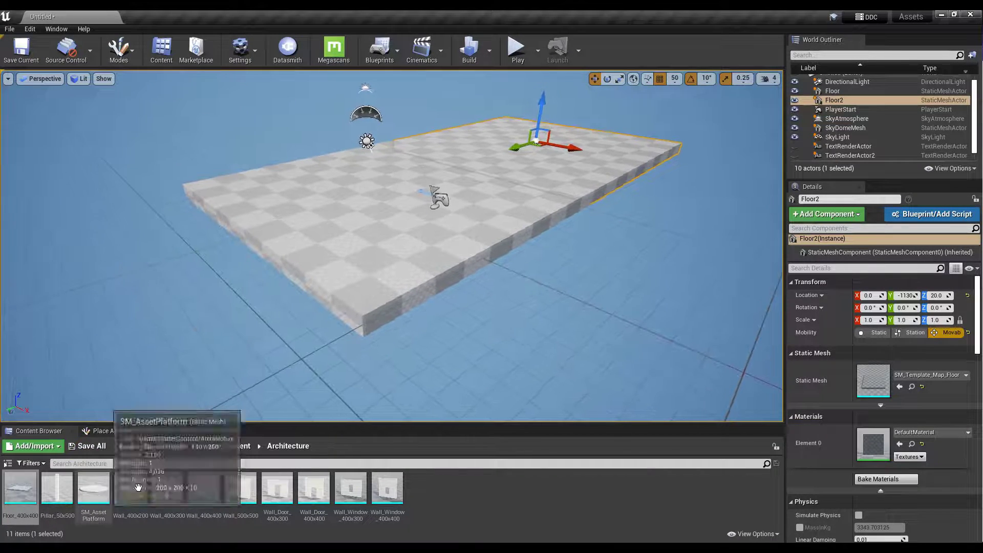
left_click_drag(240, 487, 274, 209)
scroll(355, 202, "down", 10)
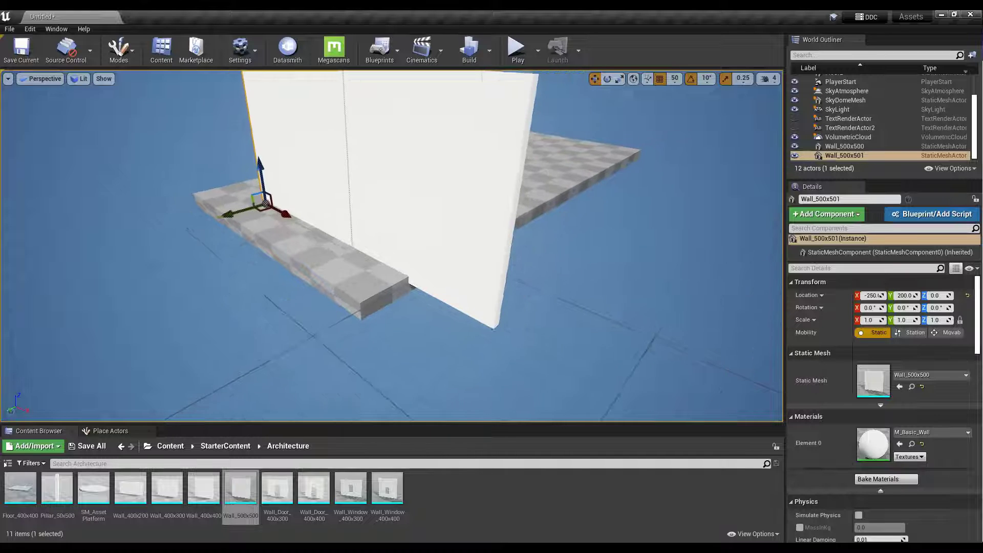
right_click_drag(344, 178, 394, 169)
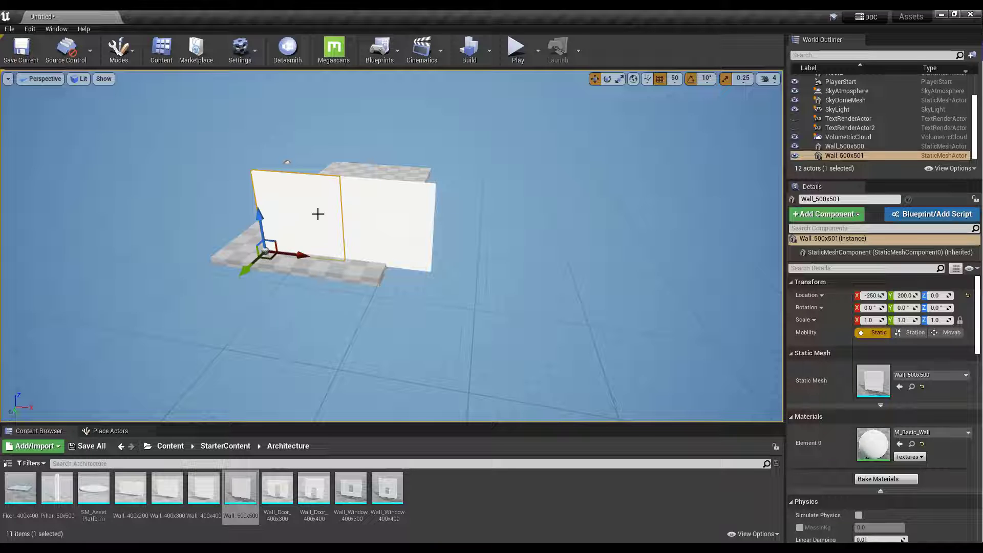
key("ctrl+z")
key("ctrl+z")
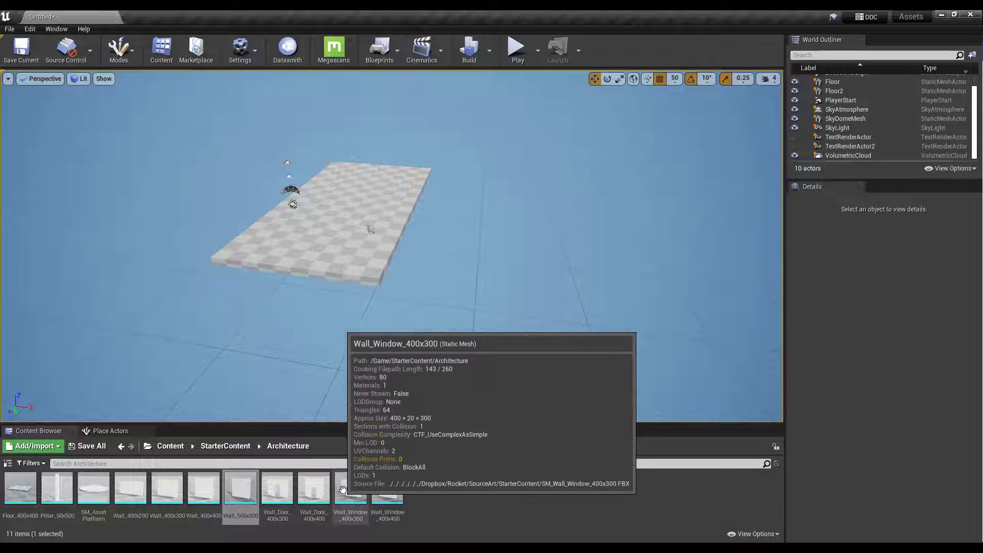
Place Wall_Window_400x400 on the floor at X 200, Y 150 and Wall_400x400 flush beside it at X -200, Y 150.
mouse_move(351, 489)
left_mouse_down()
mouse_move(353, 326)
mouse_move(340, 481)
mouse_move(358, 491)
left_mouse_up()
left_click_drag(384, 489, 337, 253)
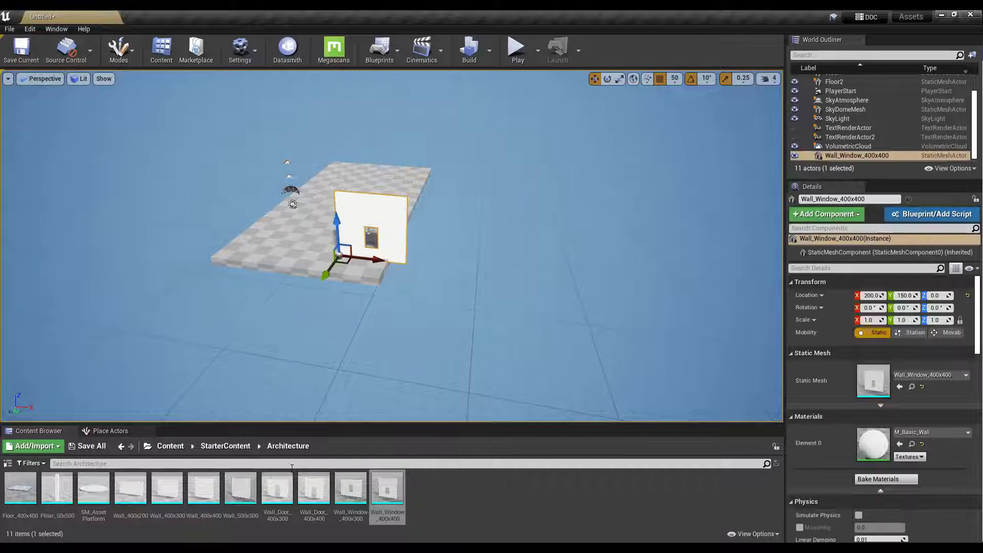
left_click_drag(204, 489, 263, 253)
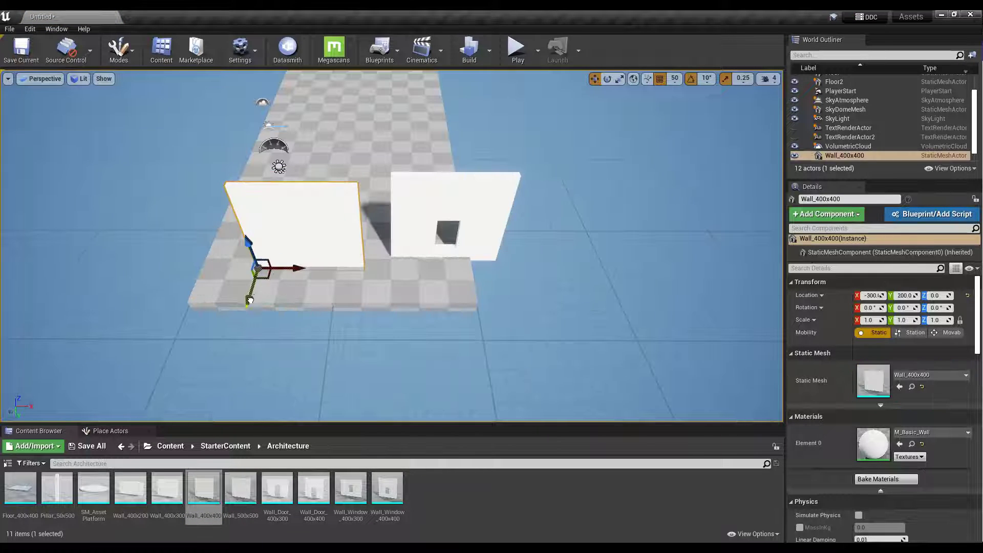
left_click_drag(250, 294, 315, 258)
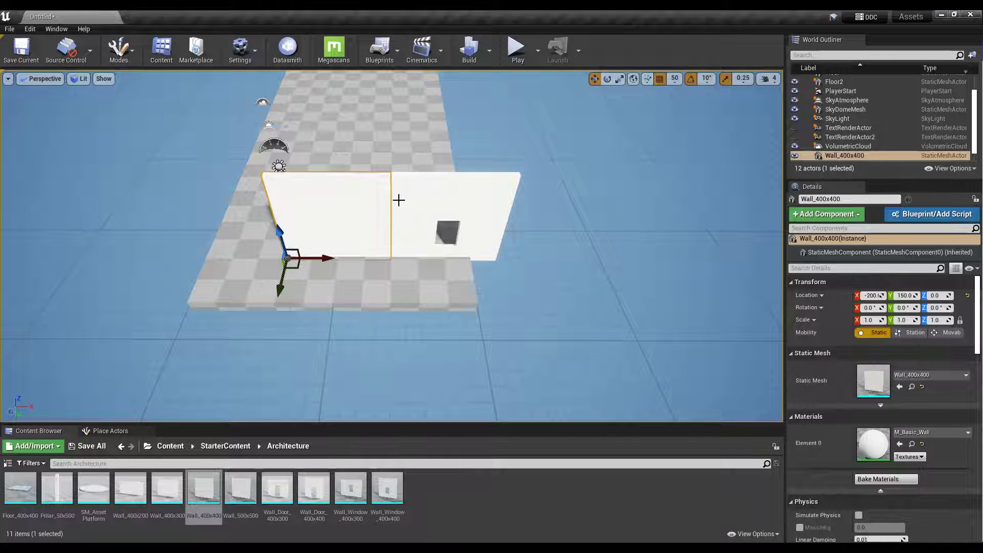
Switch to the top view and duplicate the window wall twice along the X axis, placing the end copy at X -1000.
left_click(41, 80)
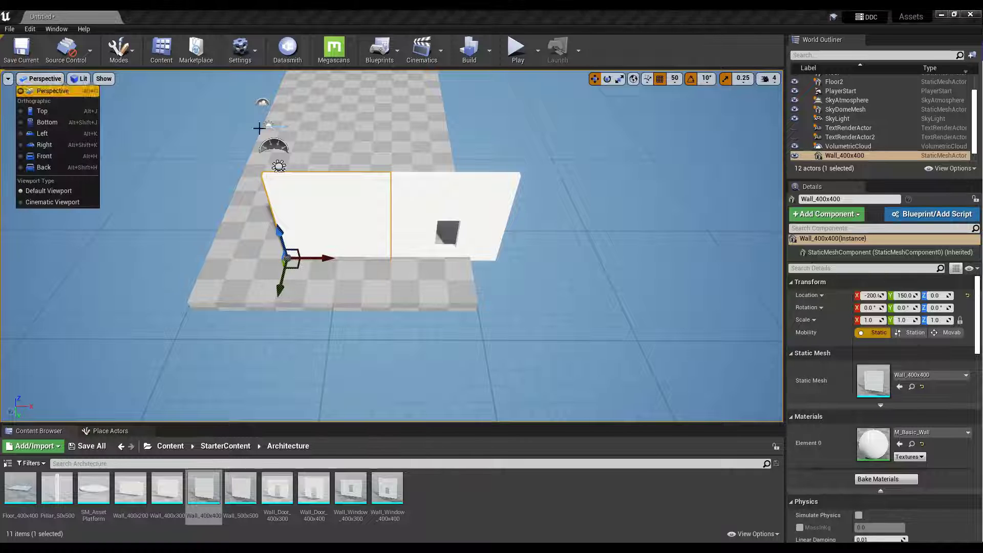
left_click(53, 111)
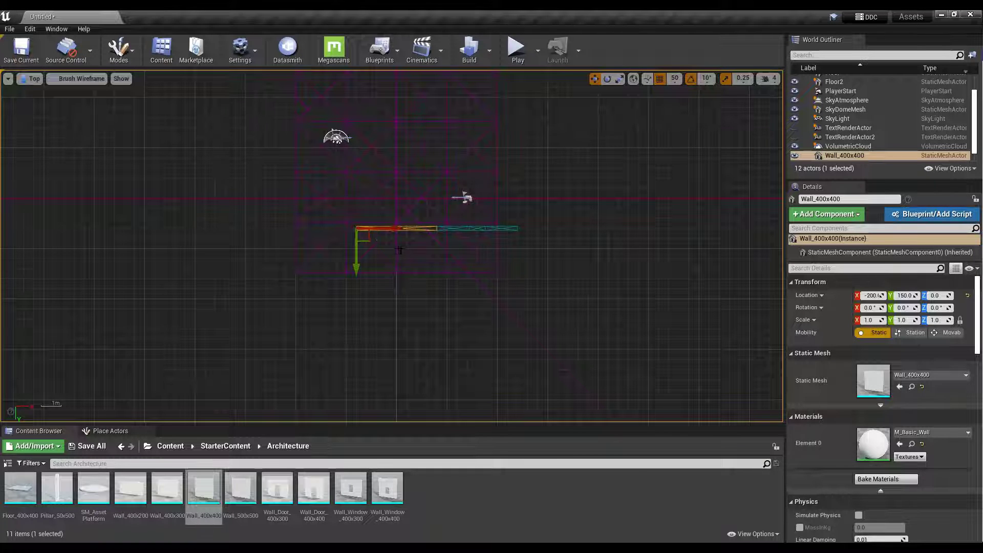
left_click(475, 227)
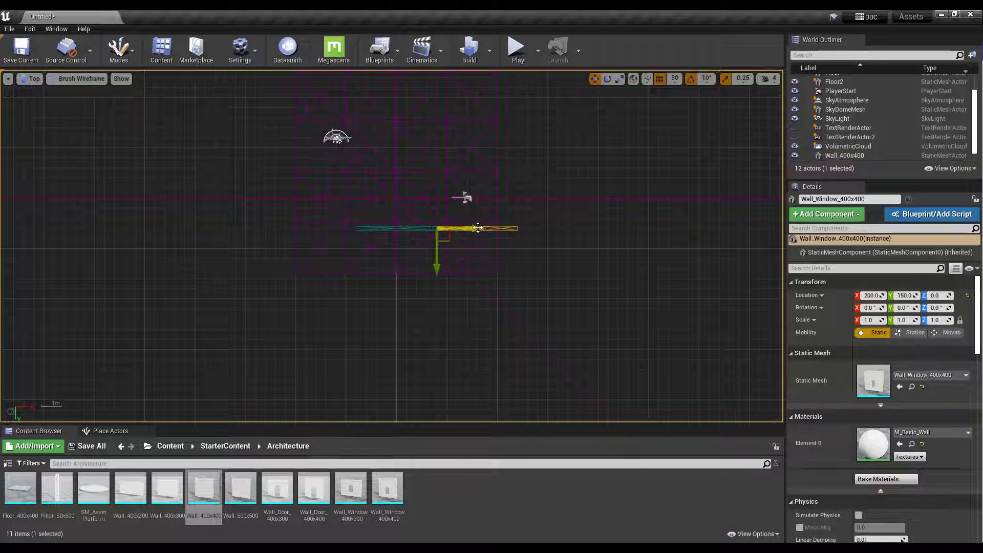
left_click_drag(477, 228, 226, 228, "alt")
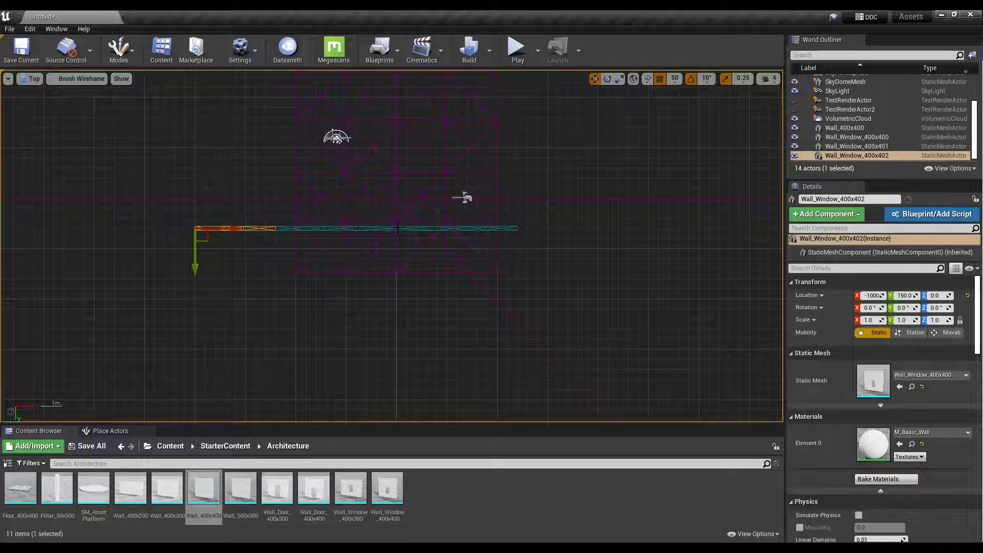
Duplicate the plain 400x400 wall along the X axis to X 600, at the free end of the window wall.
left_click(397, 229)
left_click(383, 229)
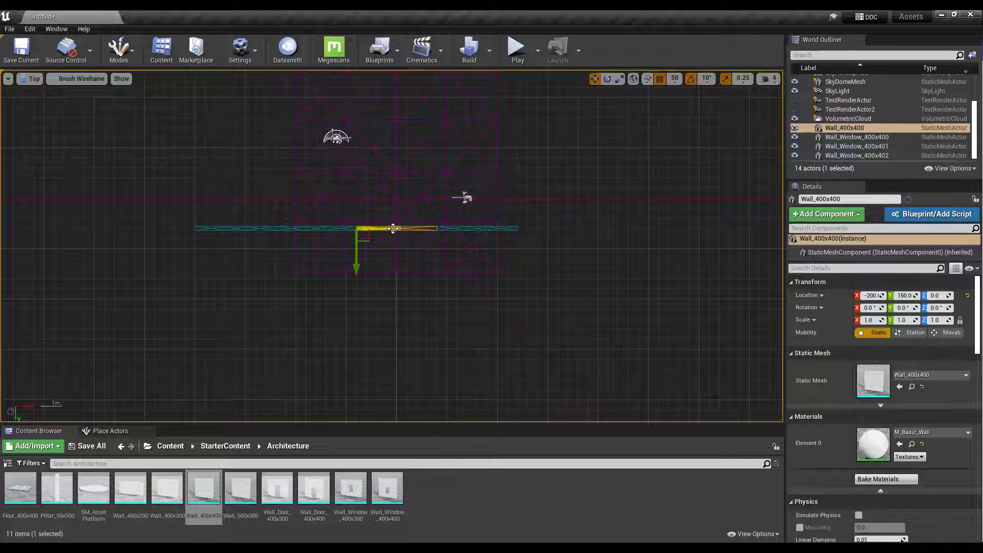
left_click_drag(393, 228, 553, 229, "alt")
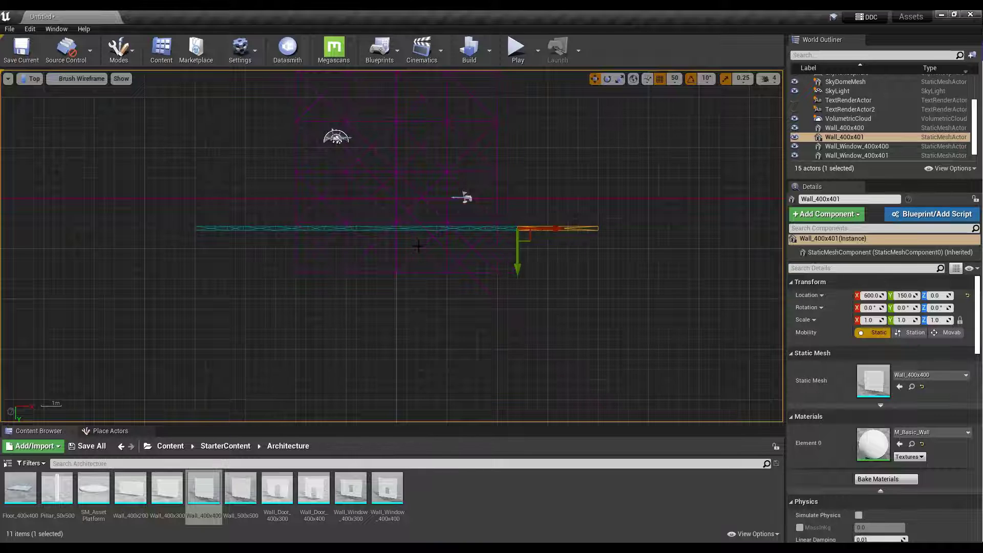
scroll(417, 246, "up", 5)
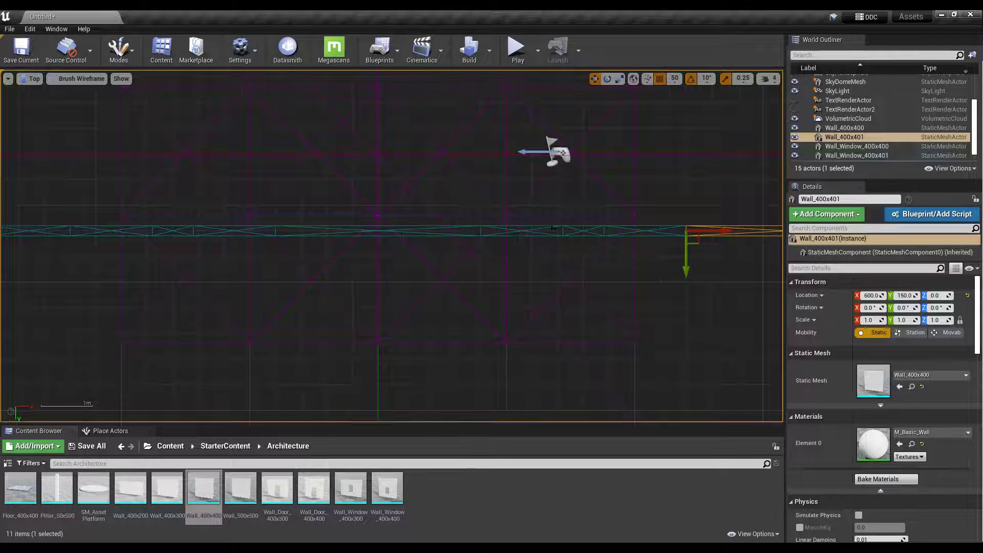
Look over the wall row in the top view and switch the viewport back to perspective.
scroll(553, 228, "down", 5)
scroll(645, 235, "up", 7)
scroll(614, 228, "down", 6)
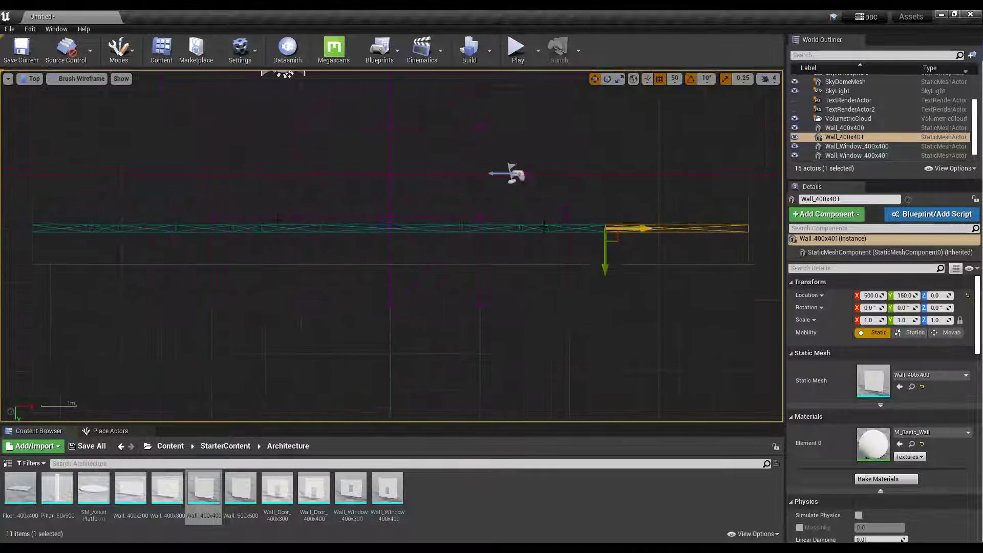
scroll(336, 216, "down", 3)
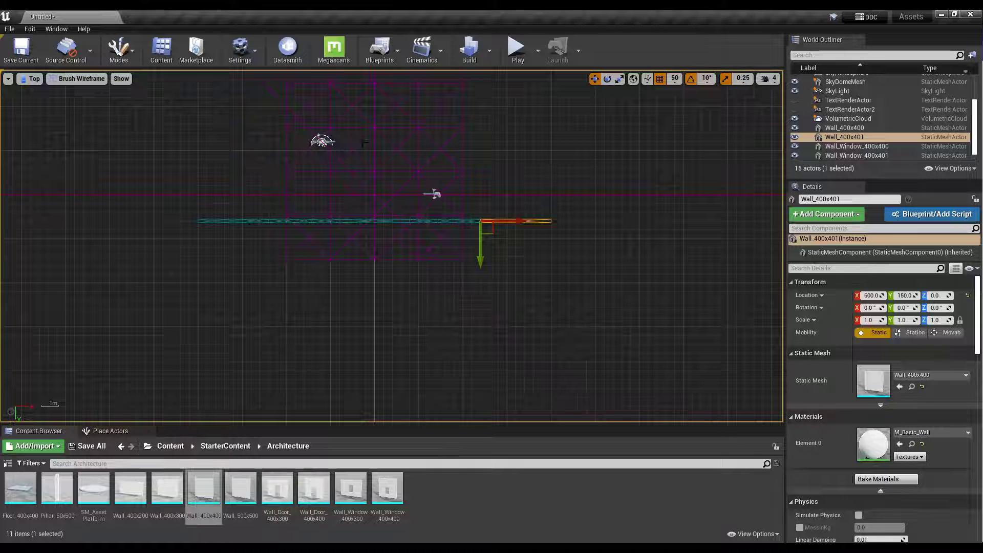
left_click(29, 80)
left_click(61, 94)
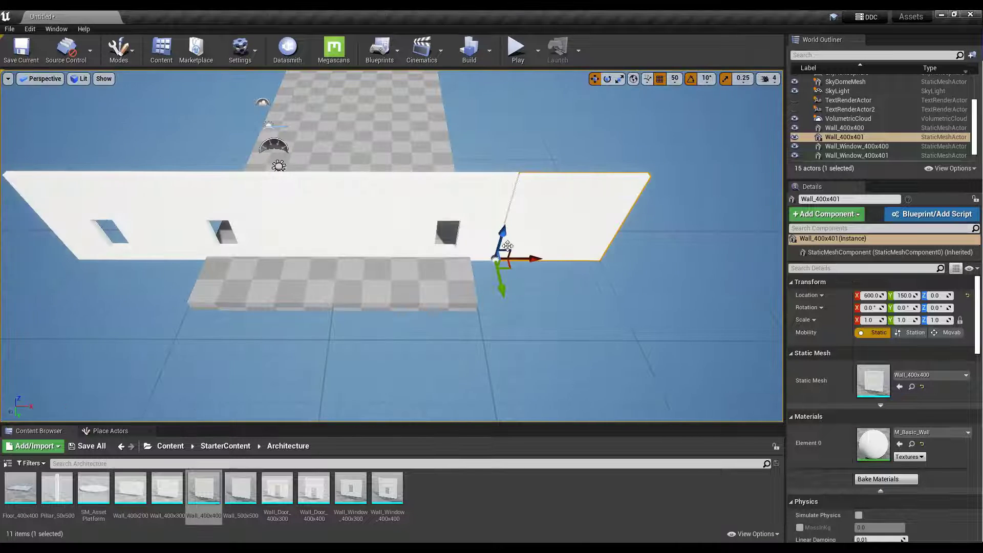
Place SM_Chair from the StarterContent Props on the second floor at X 0, Y -1050 and lower it freely to Z about 29.9.
right_click_drag(252, 182, 103, 166)
right_click_drag(567, 254, 400, 250)
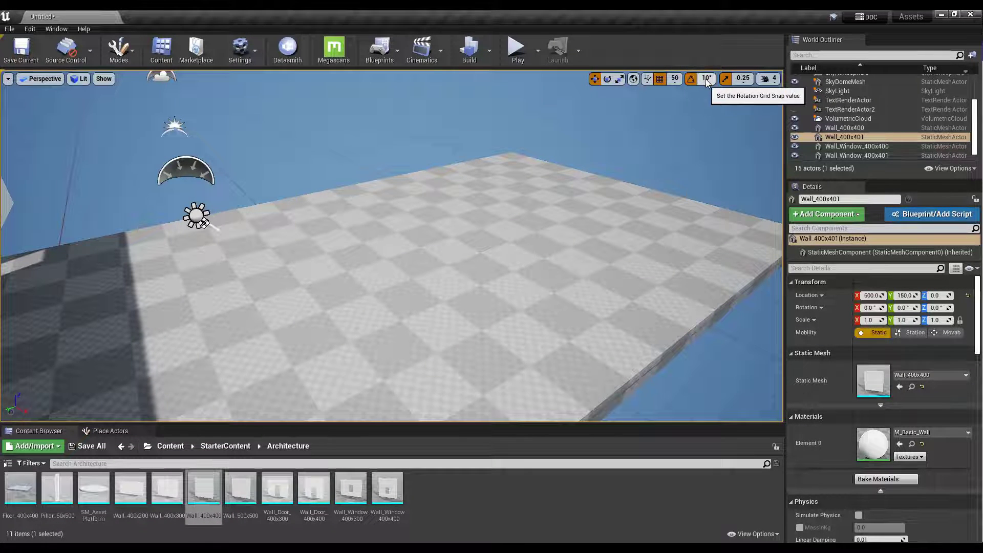
right_click_drag(552, 219, 578, 219)
left_click(223, 446)
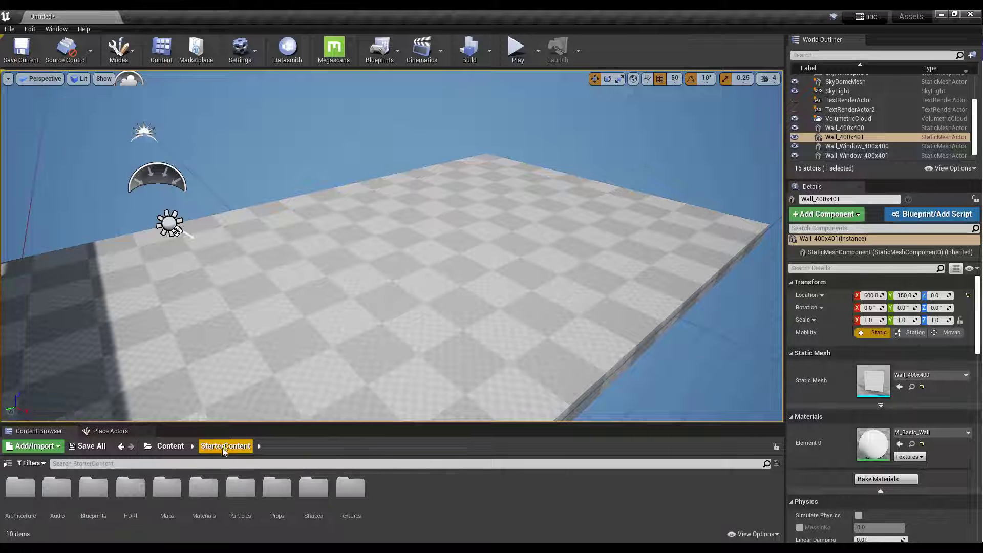
double_click(281, 497)
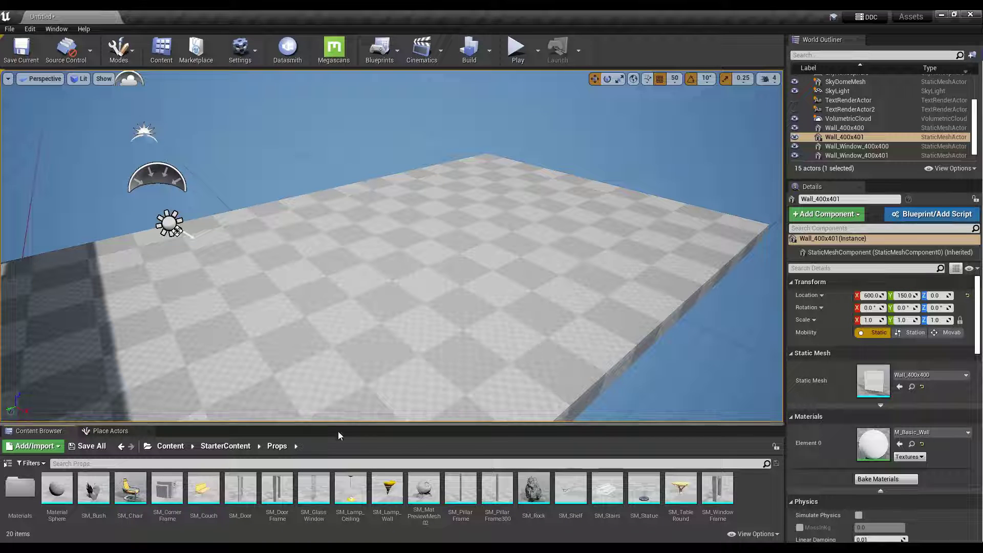
left_click_drag(130, 490, 495, 207)
right_click_drag(495, 207, 522, 141)
key("w")
key("d")
right_click_drag(492, 257, 476, 267)
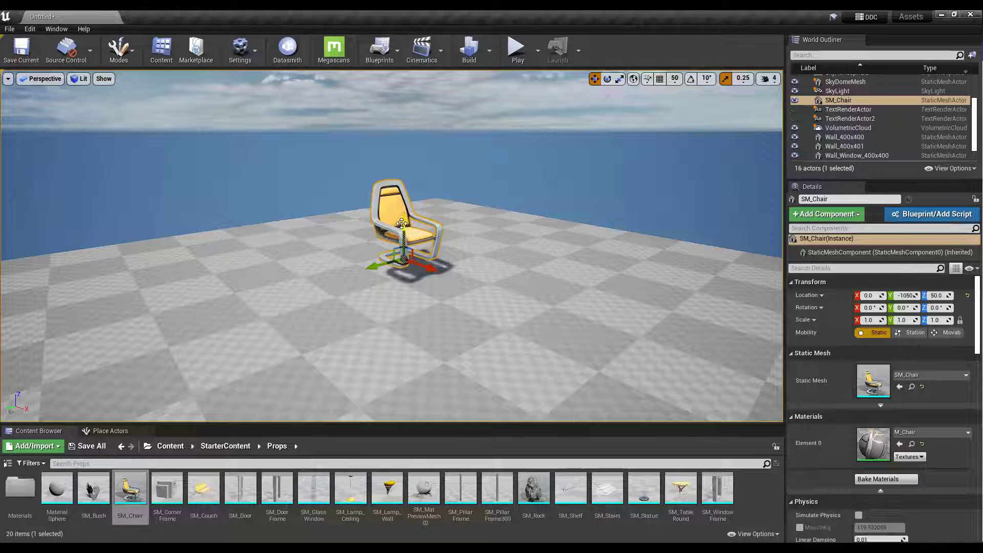
left_click_drag(402, 223, 399, 238)
Try rotating the chair freely about its vertical axis without rotation snapping, and undo the rotation.
key("e")
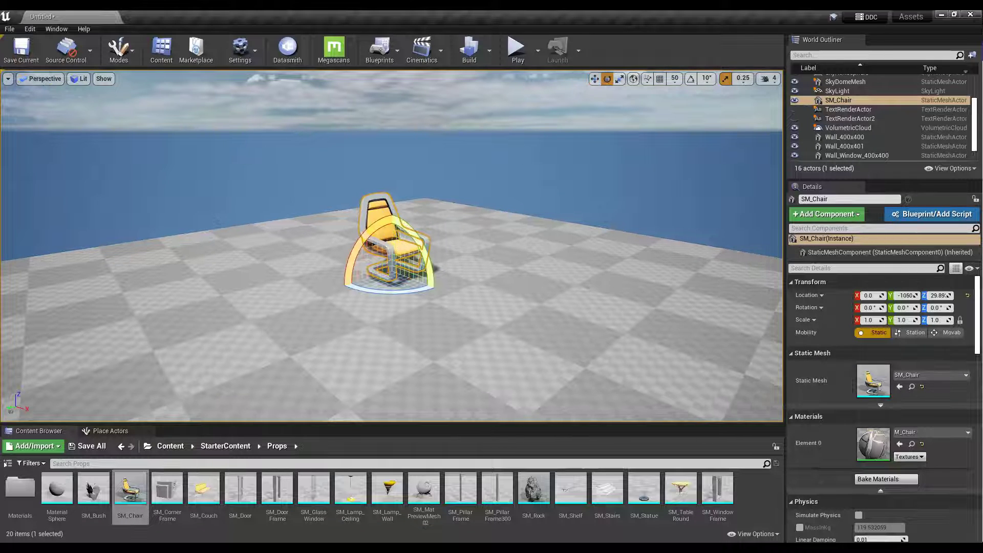
left_click_drag(439, 288, 451, 281)
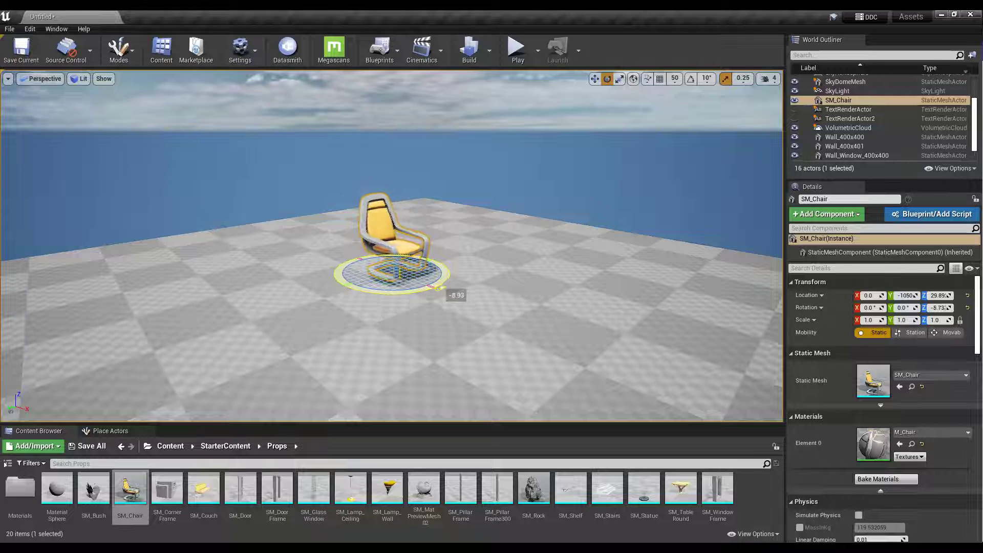
left_click_drag(453, 277, 453, 277)
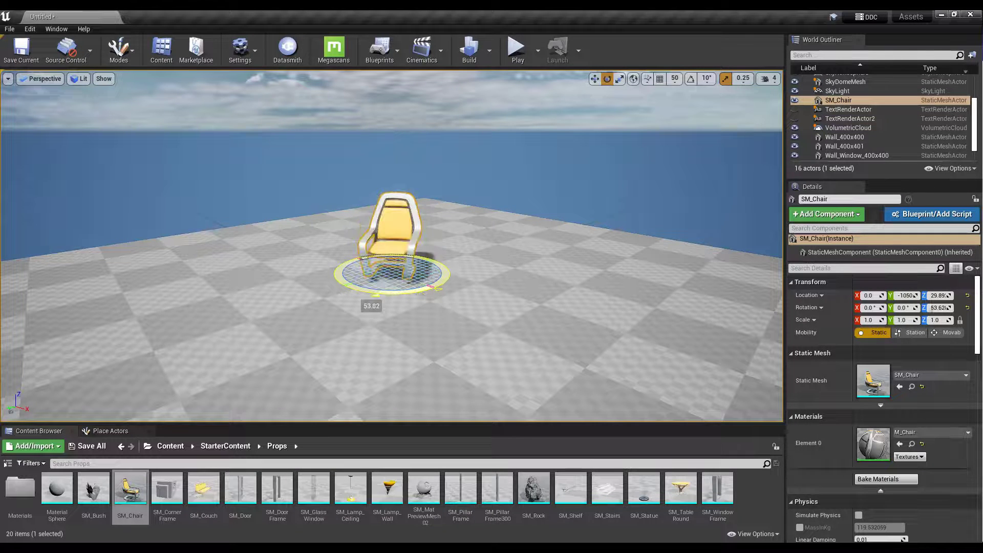
left_click_drag(373, 295, 408, 295)
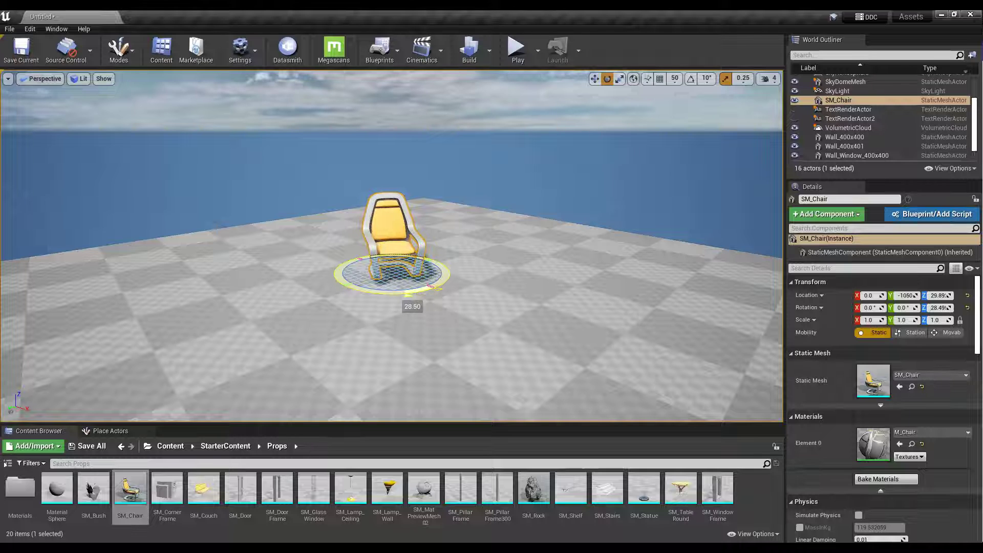
mouse_move(443, 285)
left_mouse_down()
mouse_move(453, 274)
mouse_move(446, 288)
mouse_move(402, 296)
mouse_move(443, 289)
left_mouse_up()
key("ctrl+z")
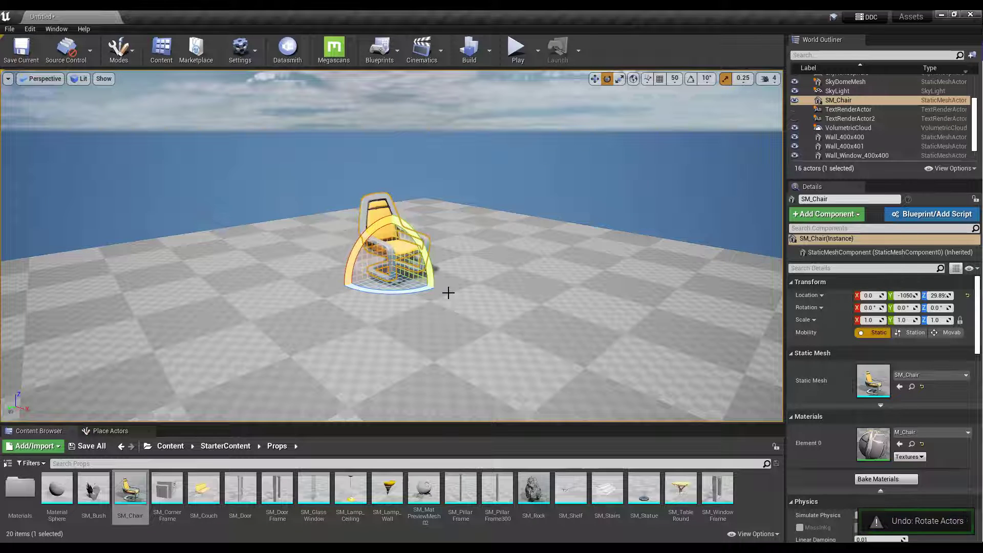
Turn on rotation grid snapping, set it to 45°, and test-rotate the chair about its vertical axis.
key("w")
right_click_drag(449, 293, 450, 328)
key("e")
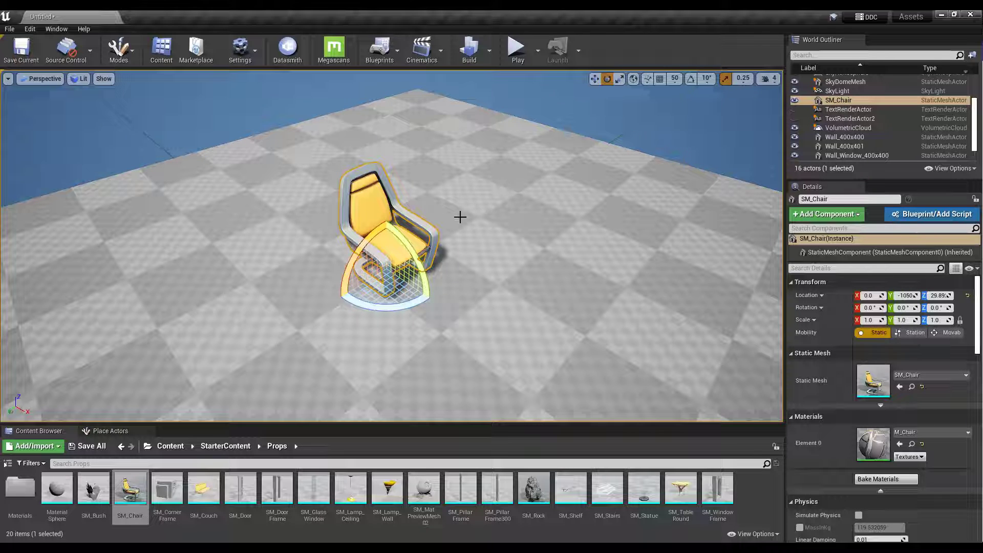
left_click(692, 81)
left_click(707, 79)
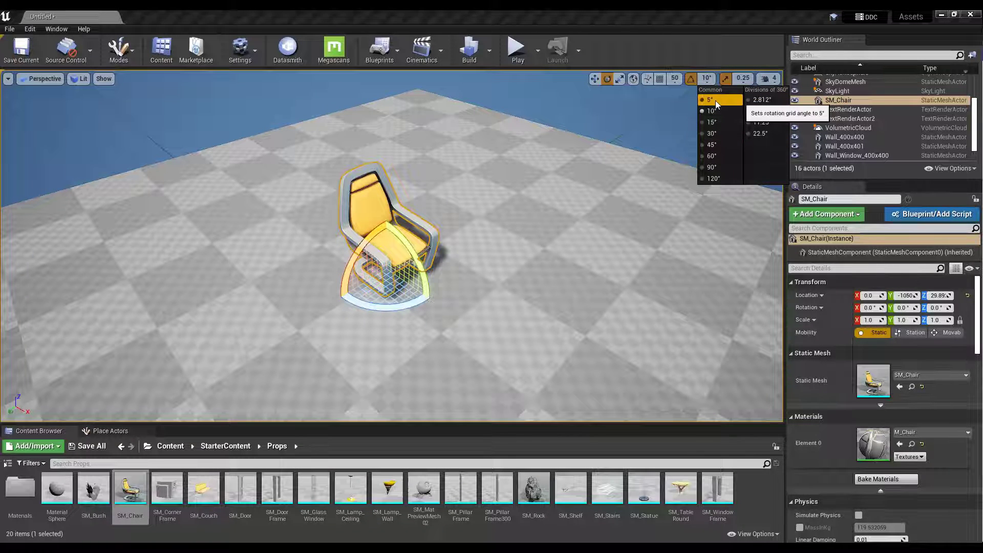
left_click(715, 144)
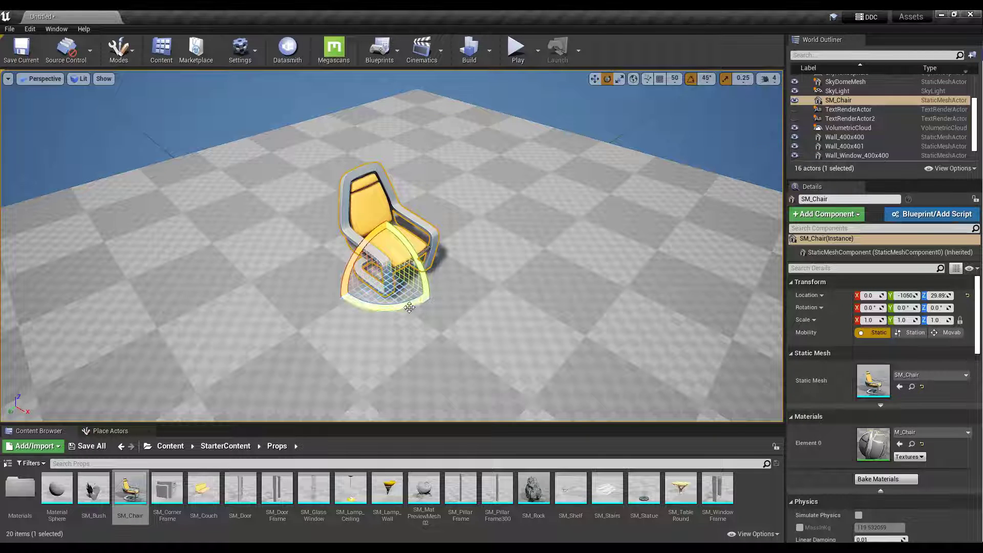
left_click_drag(409, 306, 444, 312)
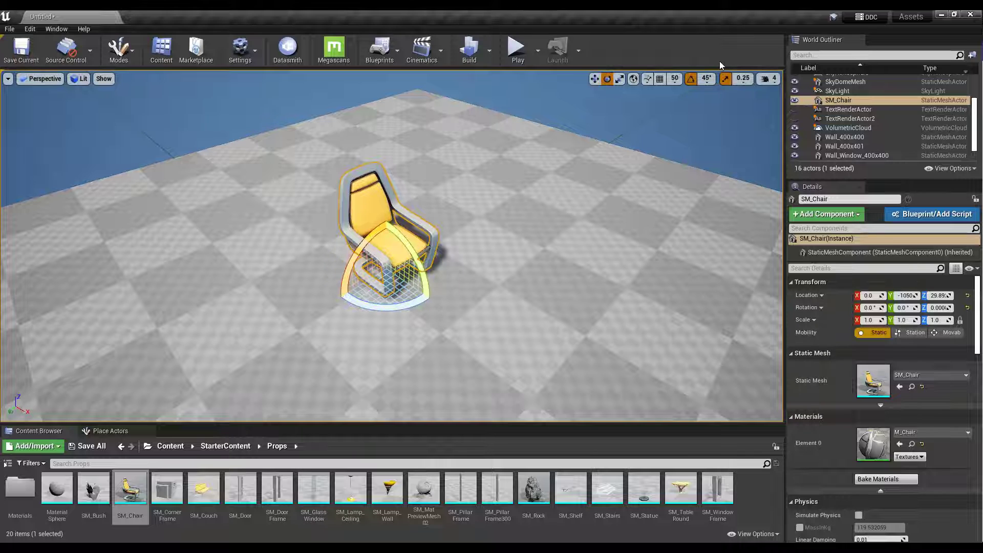
Set the rotation grid snap to 5.625°, try rotating the chair in small increments, and undo the duplicate made while rotating.
left_click(710, 78)
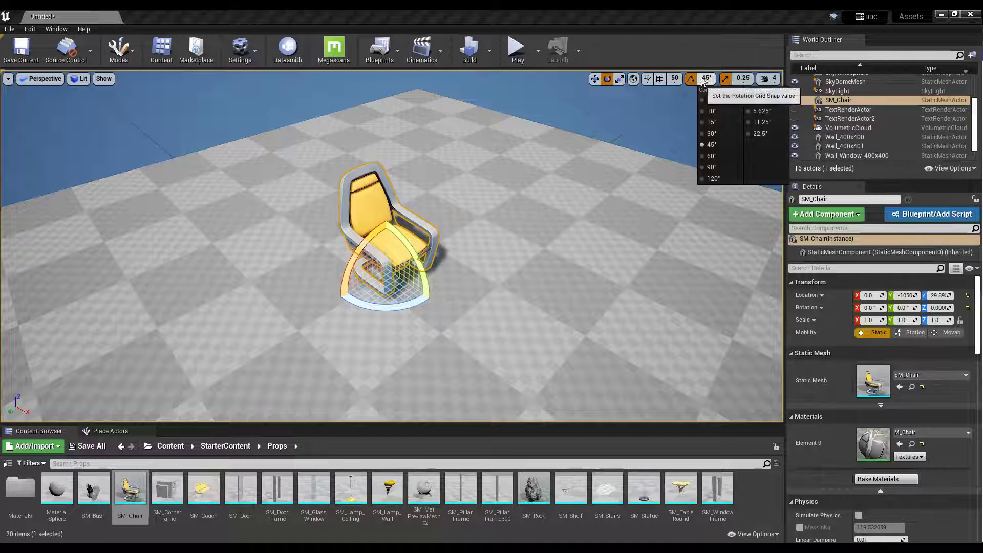
left_click(764, 111)
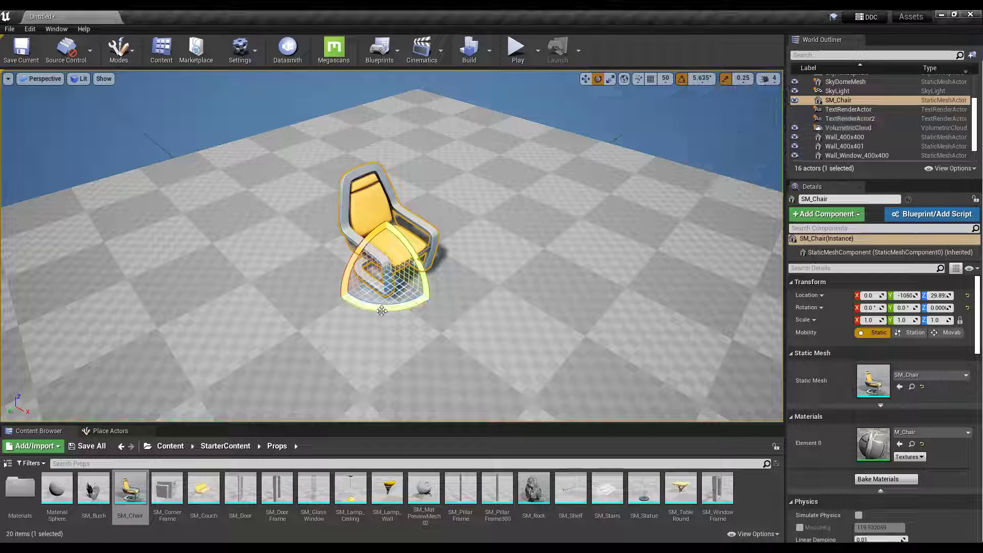
mouse_move(404, 305)
left_mouse_down()
mouse_move(440, 291)
mouse_move(441, 264)
mouse_move(438, 294)
mouse_move(419, 313)
mouse_move(426, 304)
mouse_move(390, 310)
left_mouse_up()
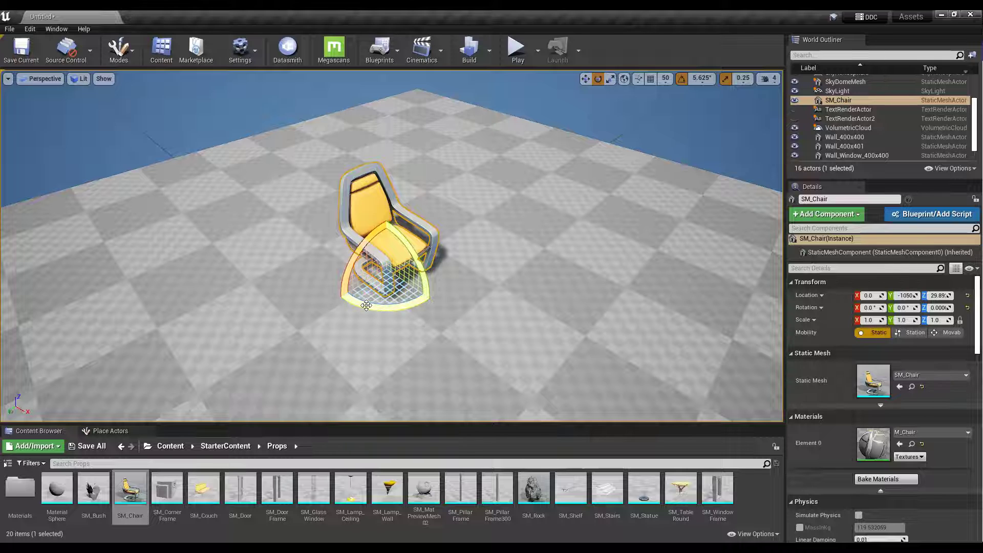
left_click_drag(401, 313, 434, 300, "alt")
key("ctrl+z")
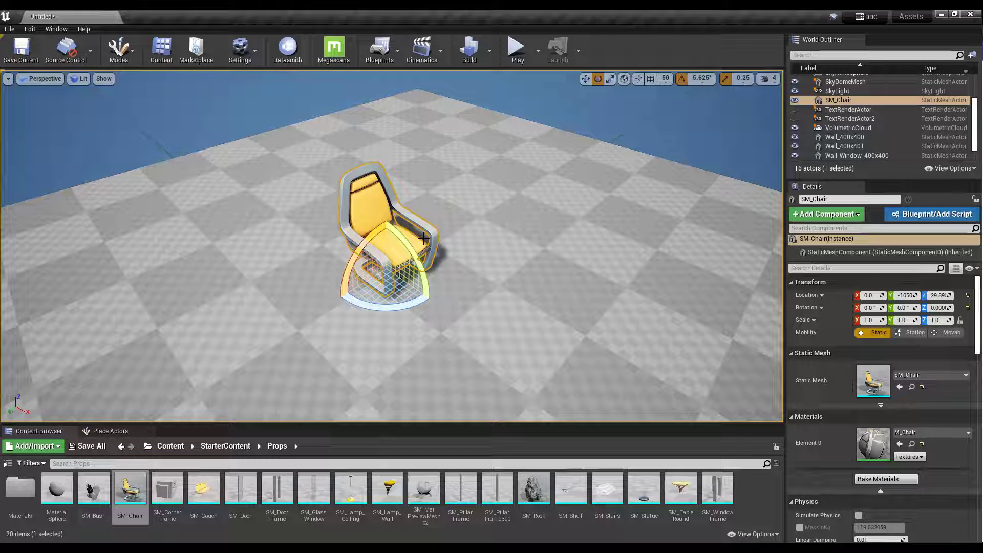
Shift the chair to X about 26.6, move its pivot onto the open floor behind it, and set that point as the pivot offset.
left_click(404, 247)
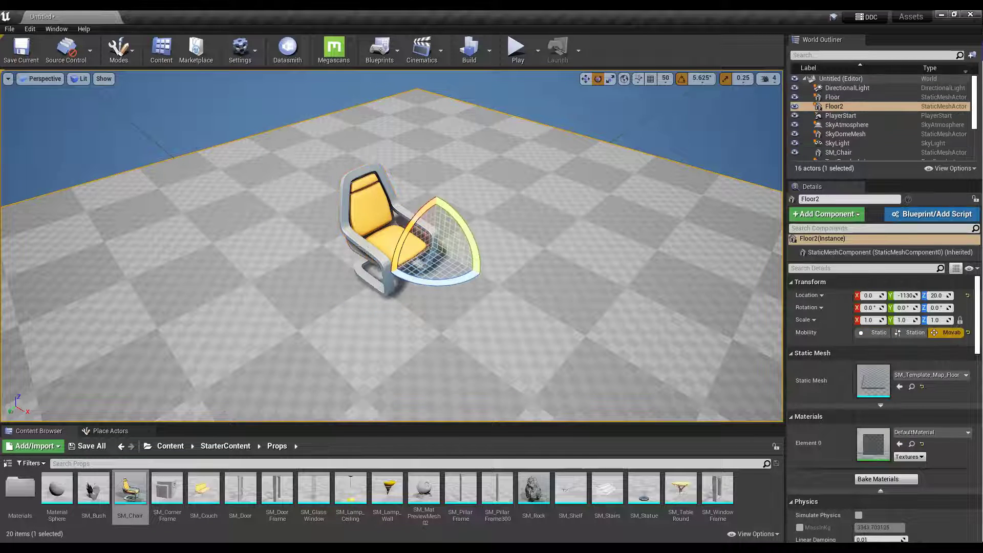
left_click(368, 247)
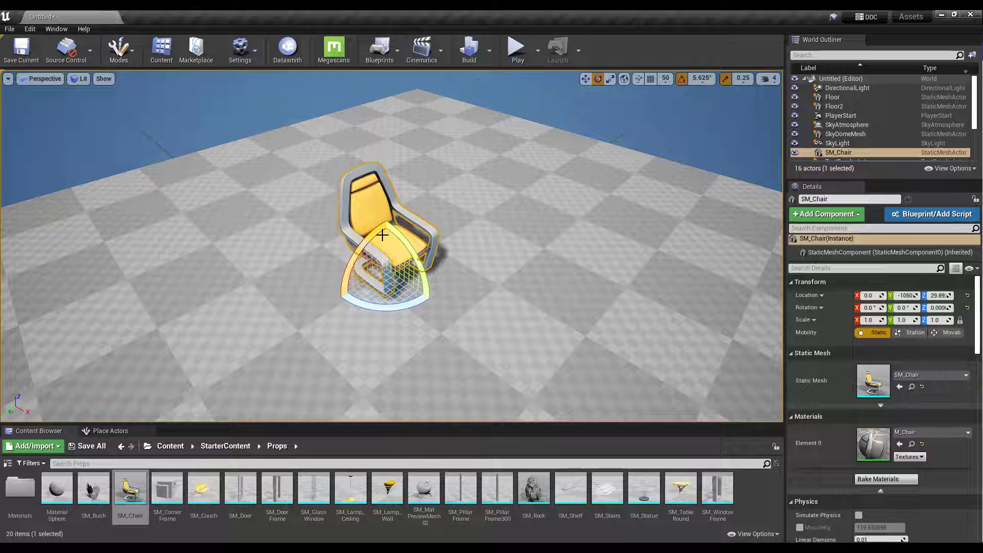
key("w")
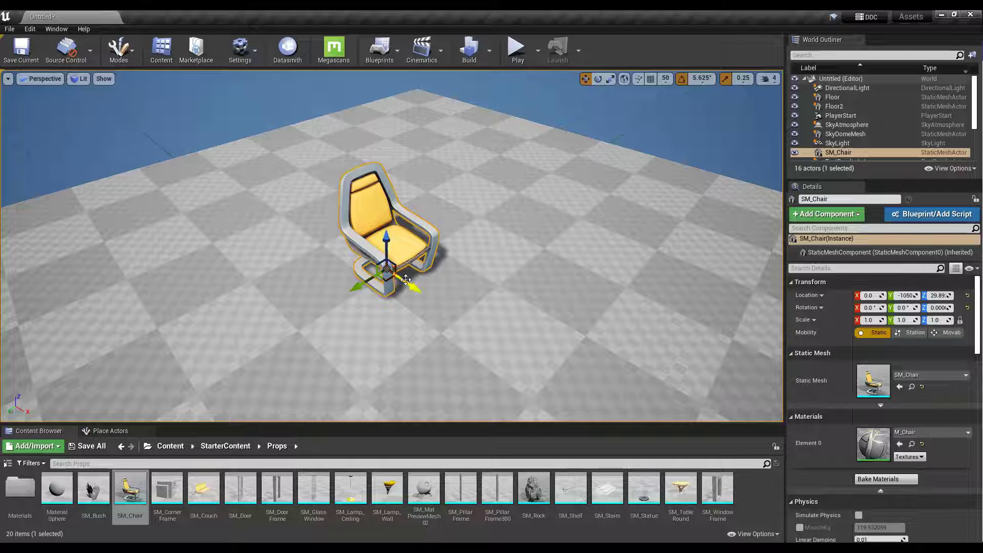
middle_click_drag(412, 288, 329, 224)
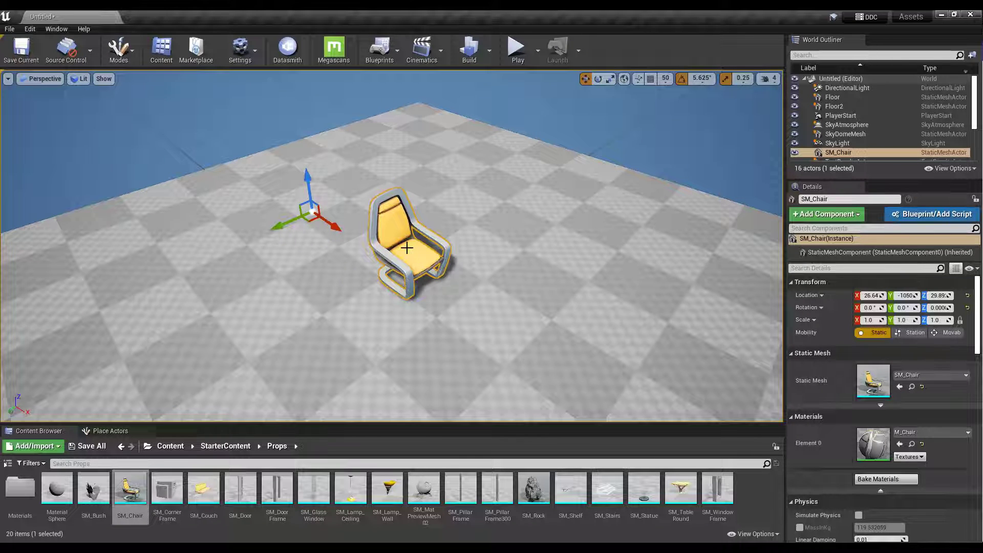
right_click(406, 248)
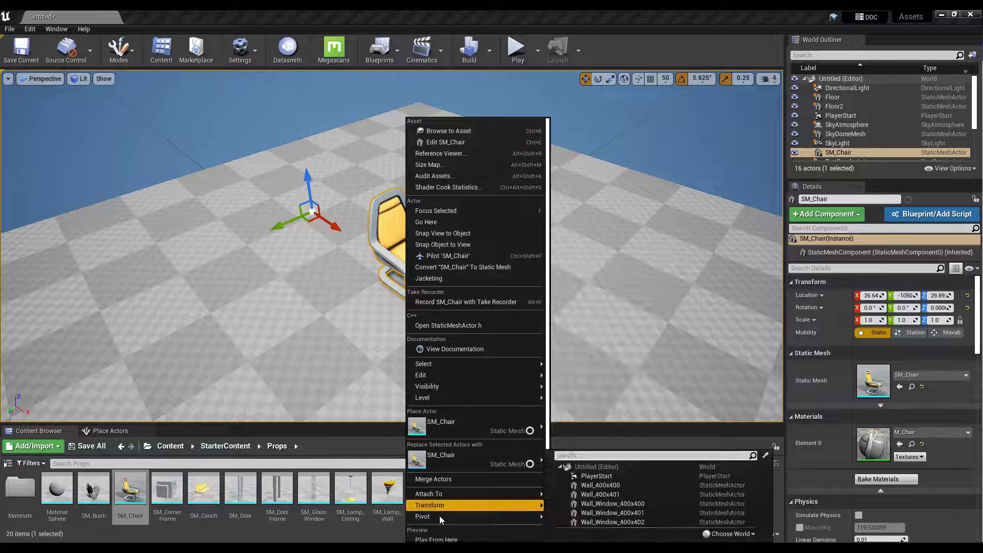
mouse_move(440, 516)
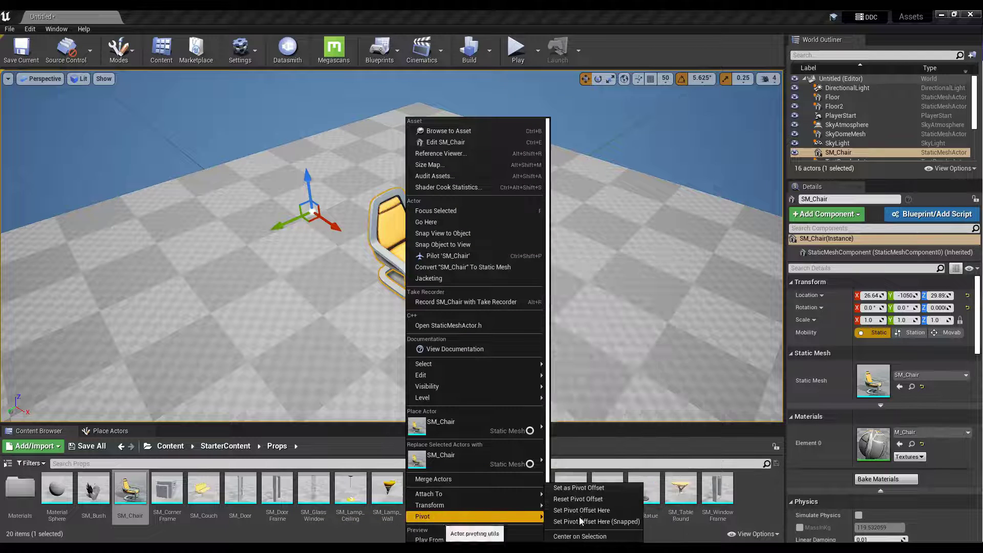
left_click(601, 487)
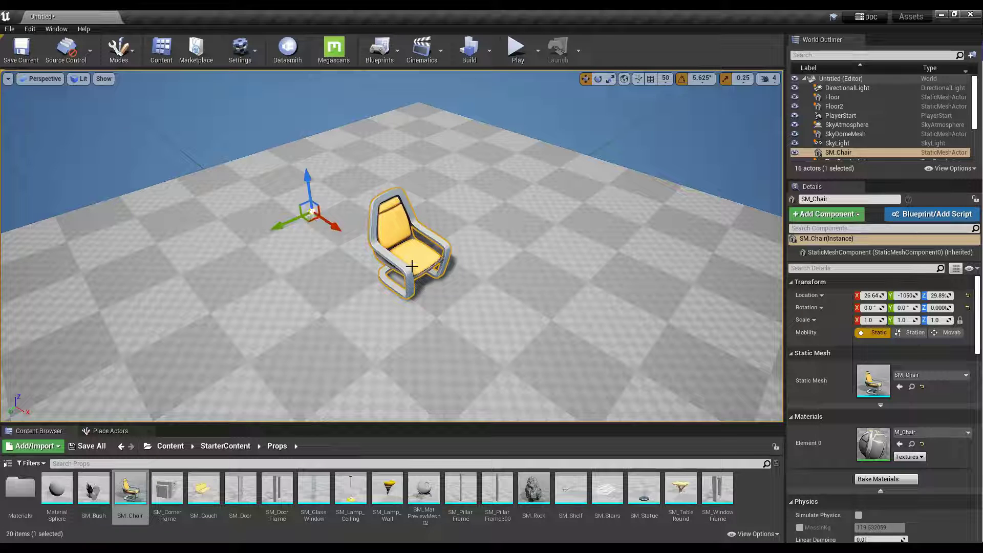
Set the rotation grid snap to 22.5° and duplicate the chair seven times around the offset pivot at 45° intervals, forming a ring of eight.
key("e")
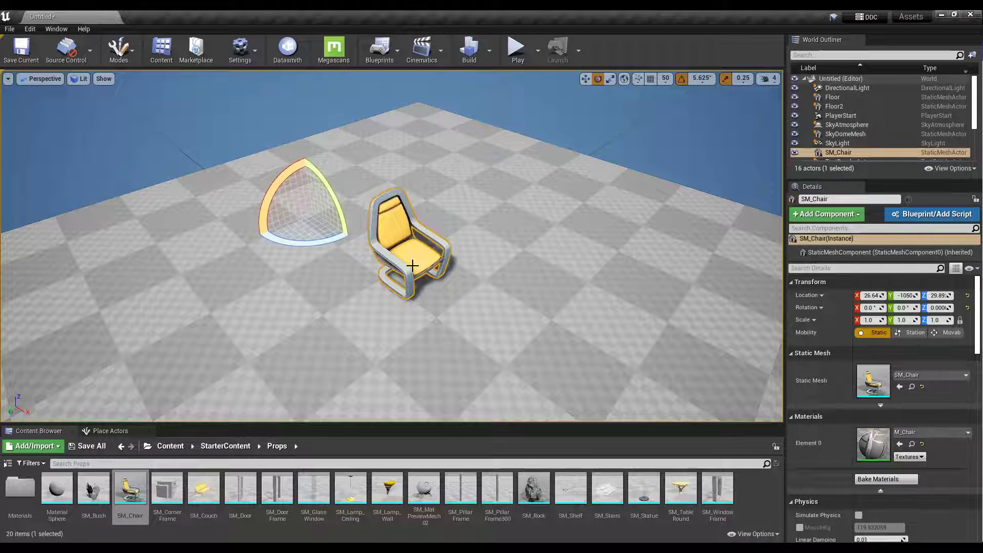
left_click(701, 78)
left_click(748, 133)
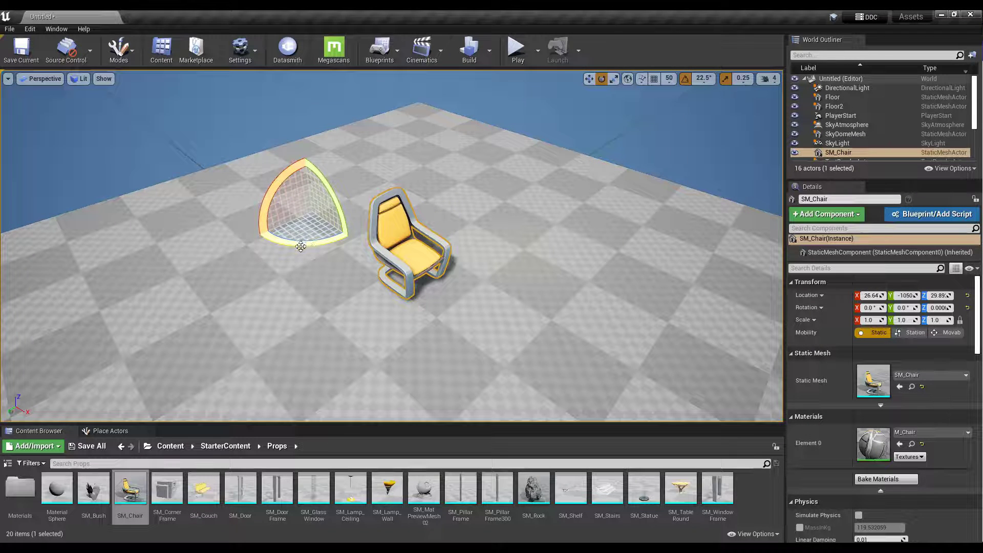
left_click_drag(300, 246, 361, 241, "alt")
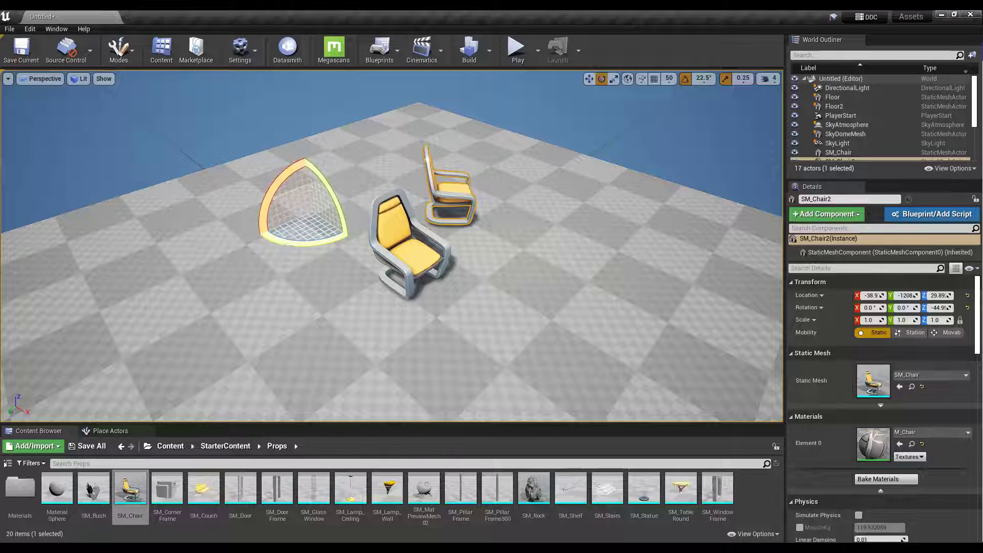
left_click_drag(289, 244, 373, 211, "alt")
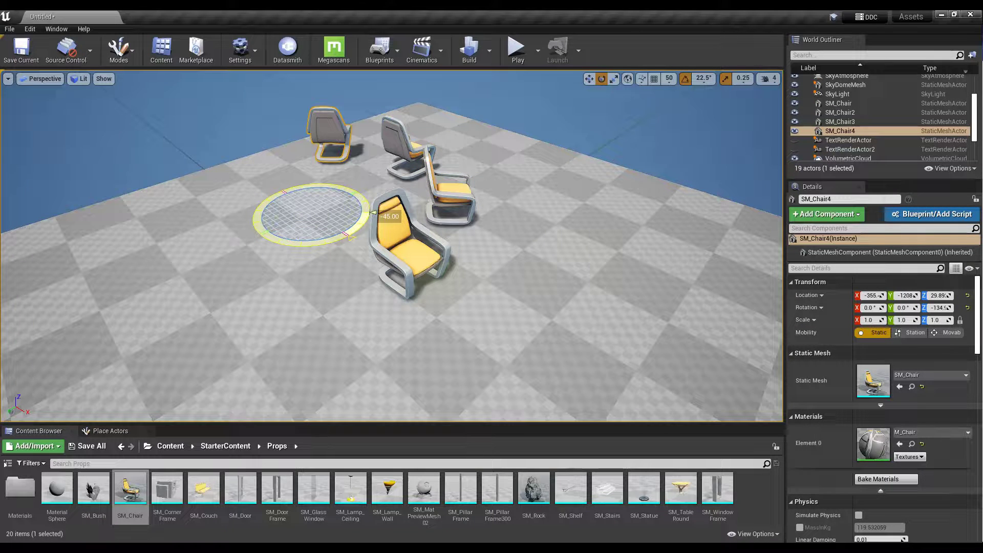
left_click_drag(288, 245, 373, 211, "alt")
left_click_drag(288, 245, 372, 212, "alt")
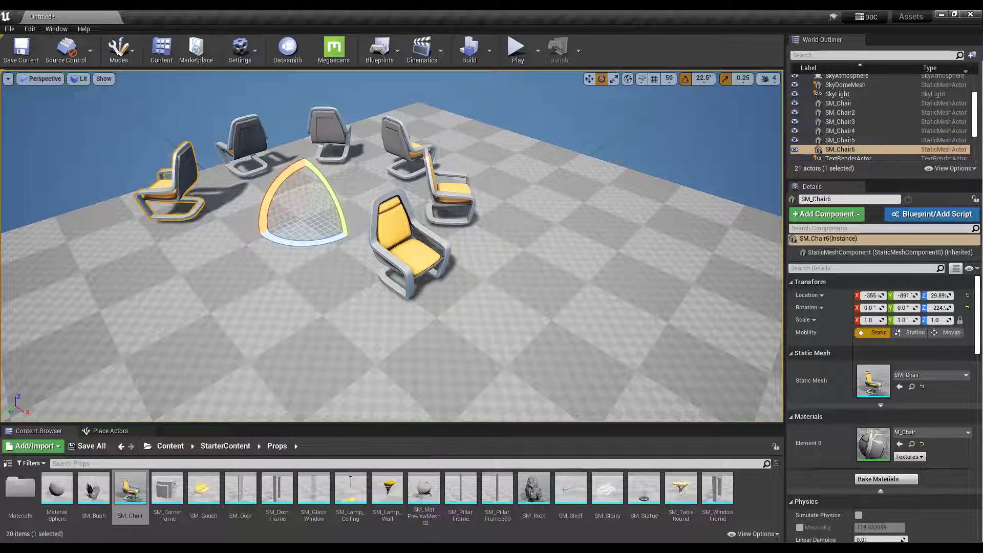
left_click_drag(289, 245, 373, 212, "alt")
left_click_drag(279, 241, 372, 212, "alt")
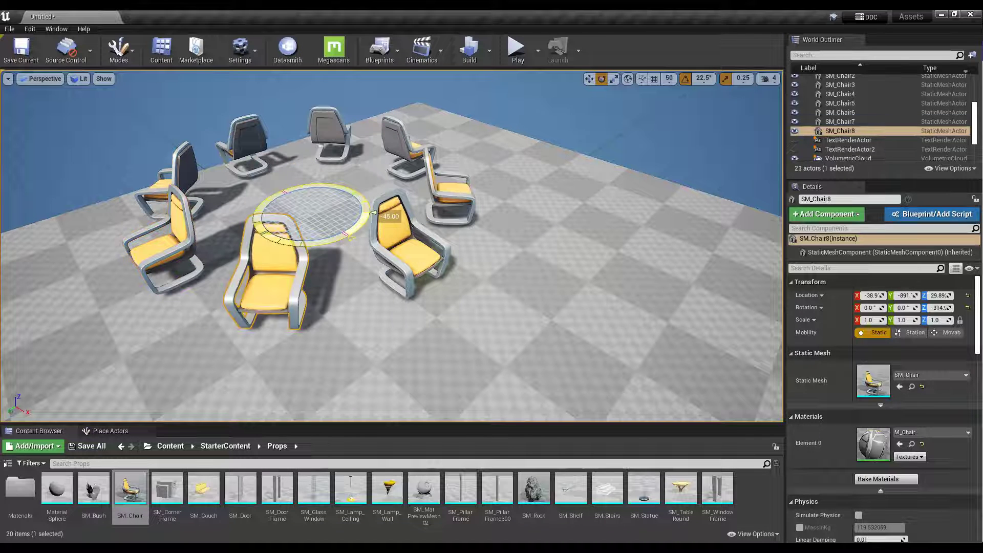
Try scaling the original chair with scale grid snapping and review the available scale snap increments.
right_click_drag(369, 199, 338, 200)
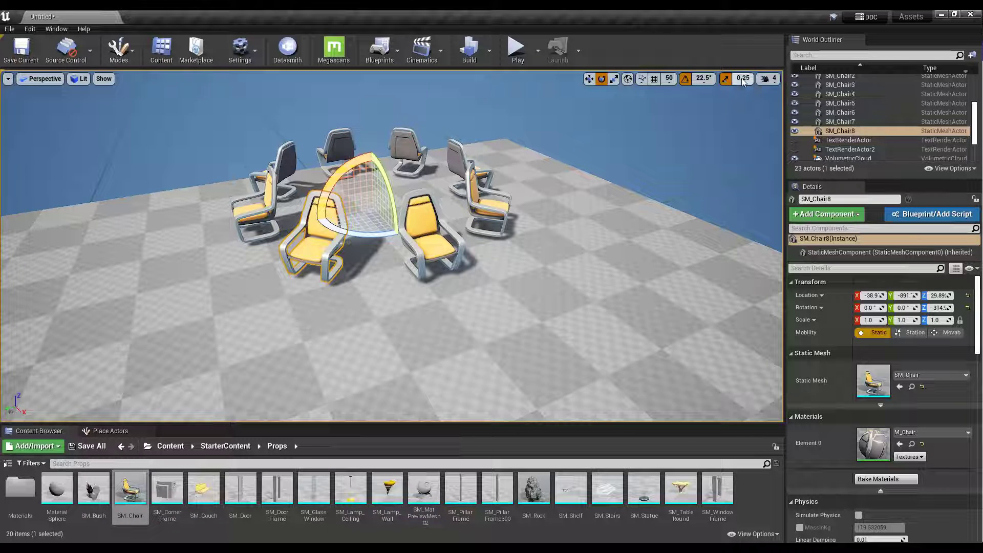
left_click(457, 239)
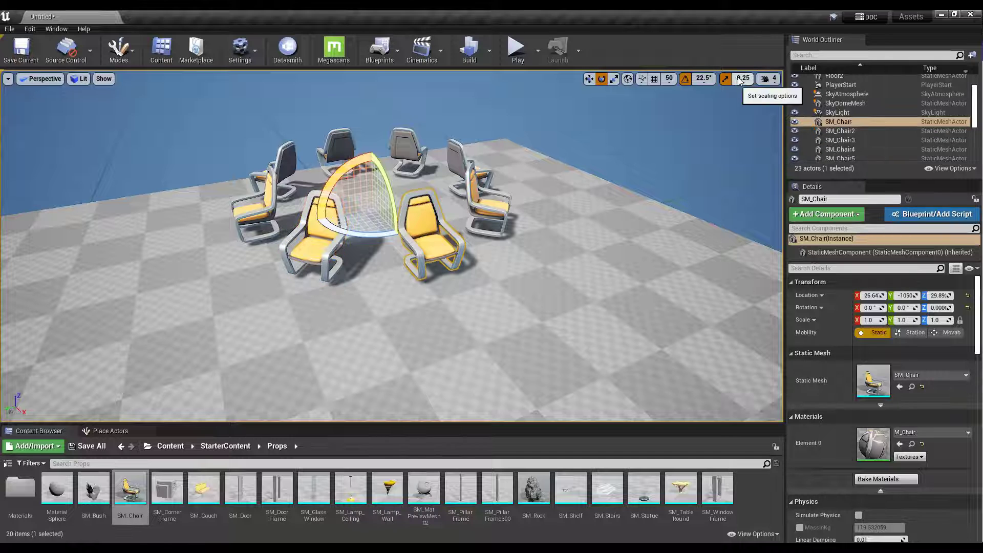
key("r")
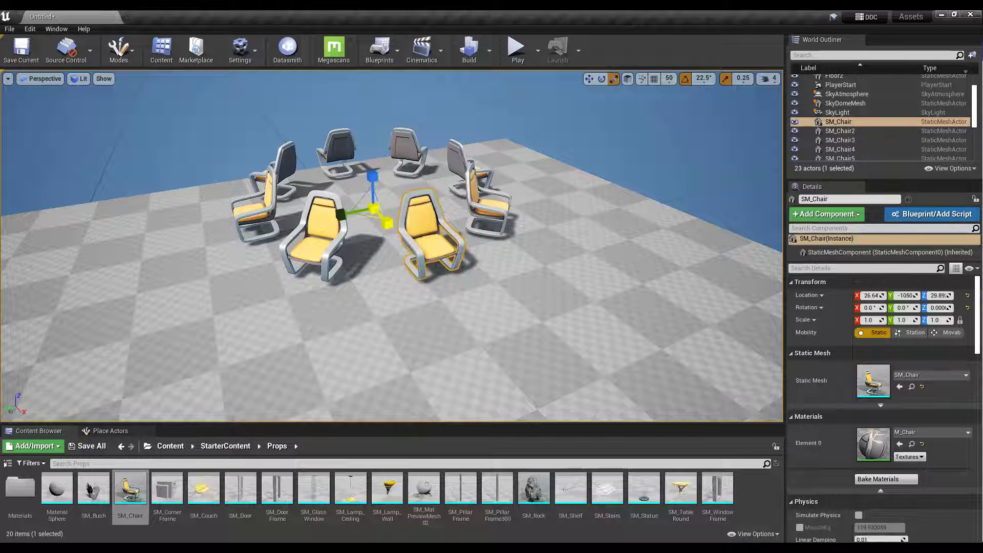
left_click_drag(373, 207, 373, 207)
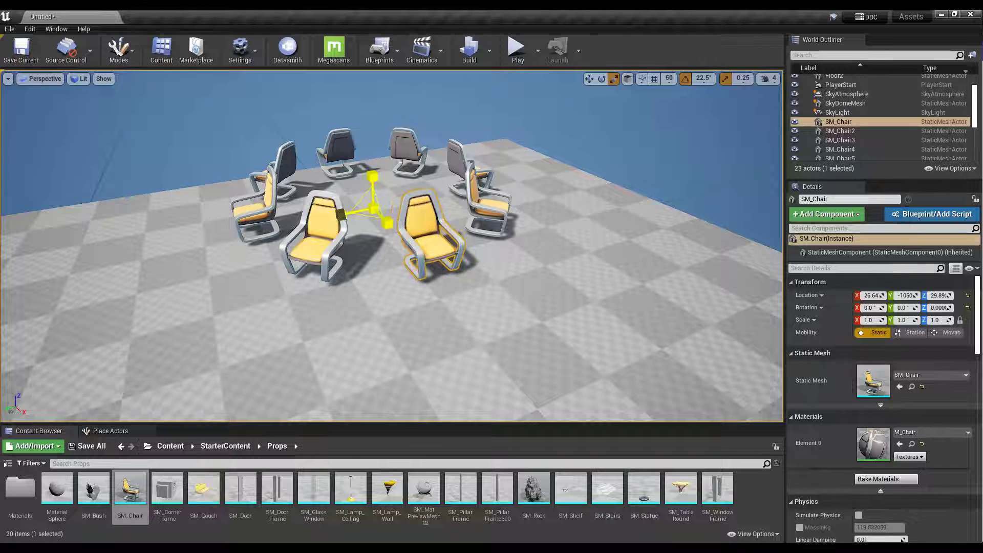
left_click(748, 77)
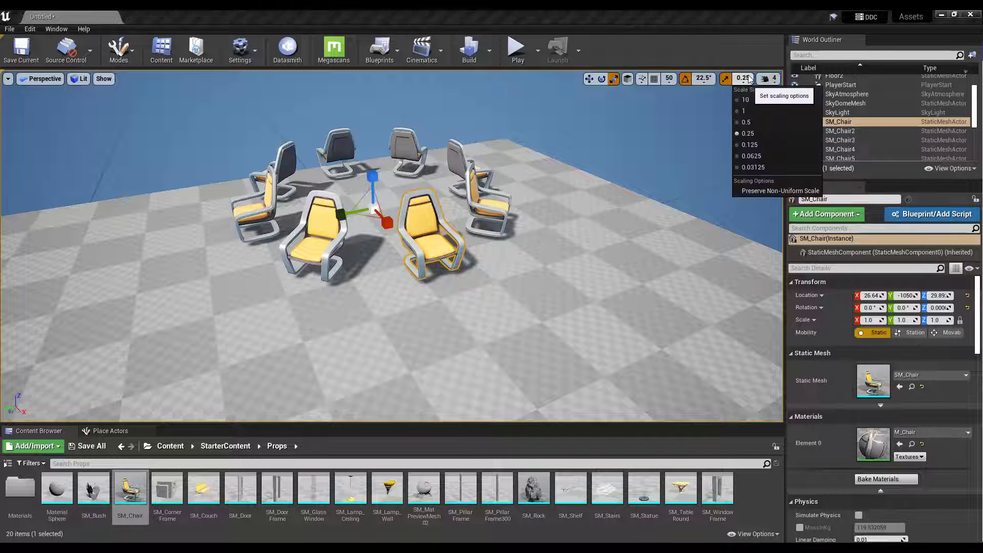
left_click(589, 140)
Place an SM_Couch on the open floor beside the ring of chairs and turn off rotation and scale grid snapping.
scroll(550, 210, "down", 5)
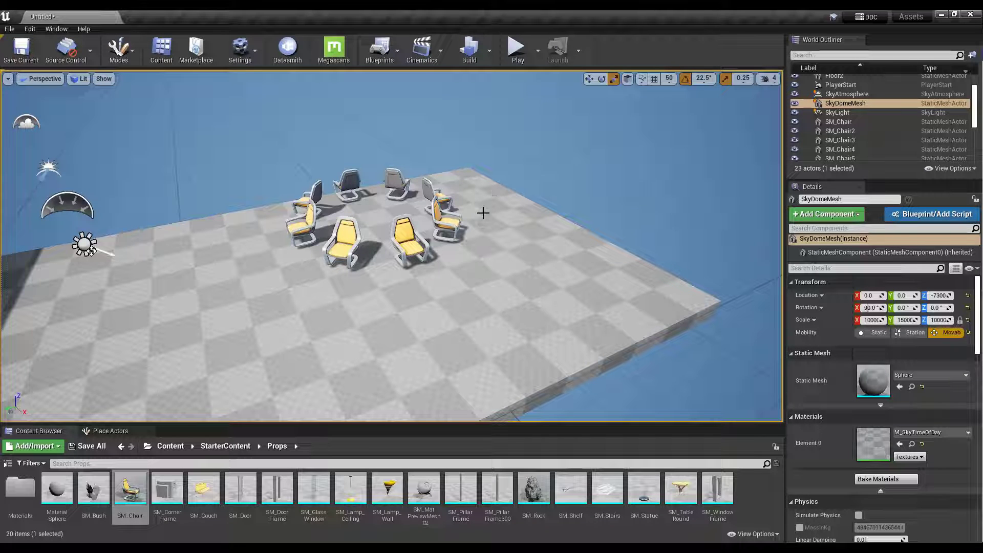
left_click_drag(203, 489, 555, 291)
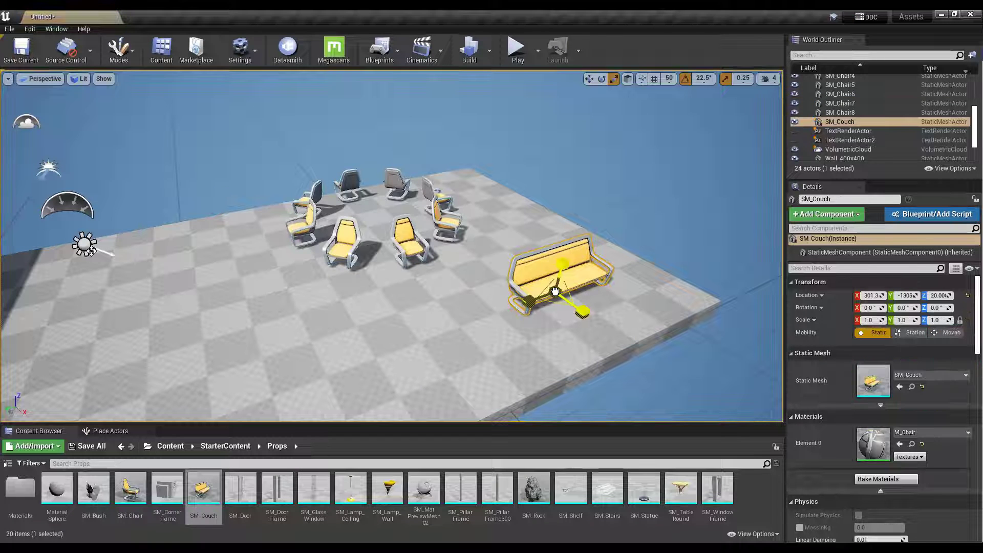
left_click(684, 79)
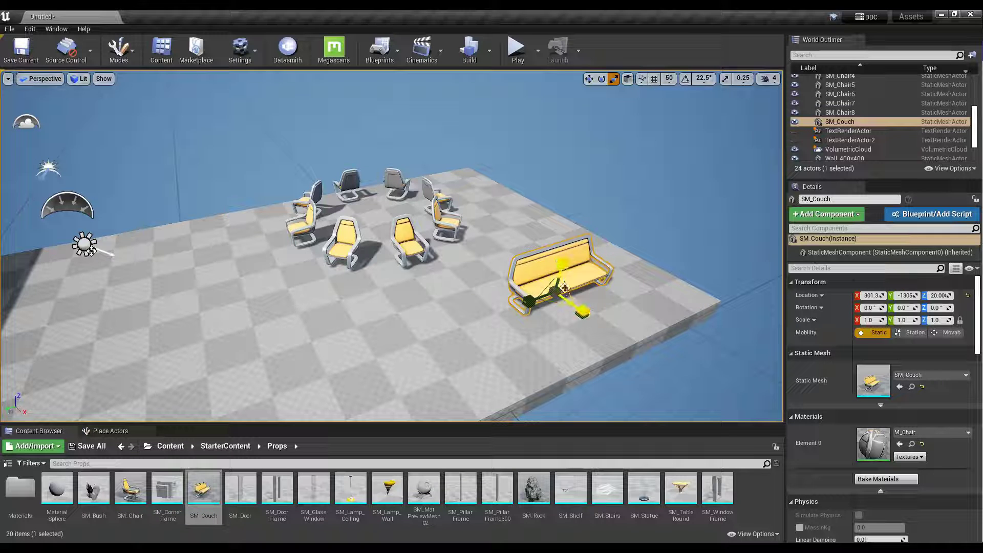
key("e")
key("w")
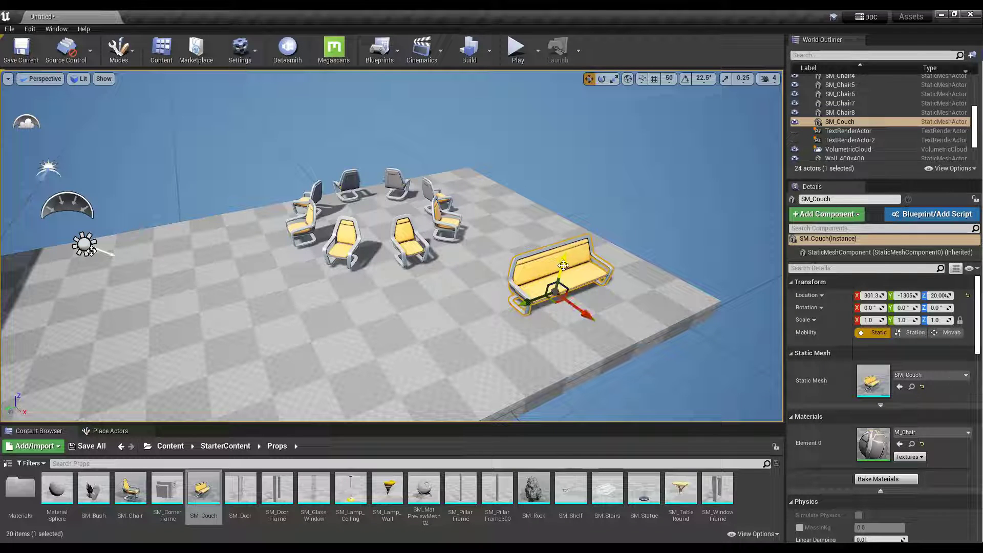
Try moving the couch freely up and down without snapping, leaving it hovering at about Z 50.
mouse_move(564, 265)
left_mouse_down()
mouse_move(563, 244)
mouse_move(593, 233)
mouse_move(549, 253)
left_mouse_up()
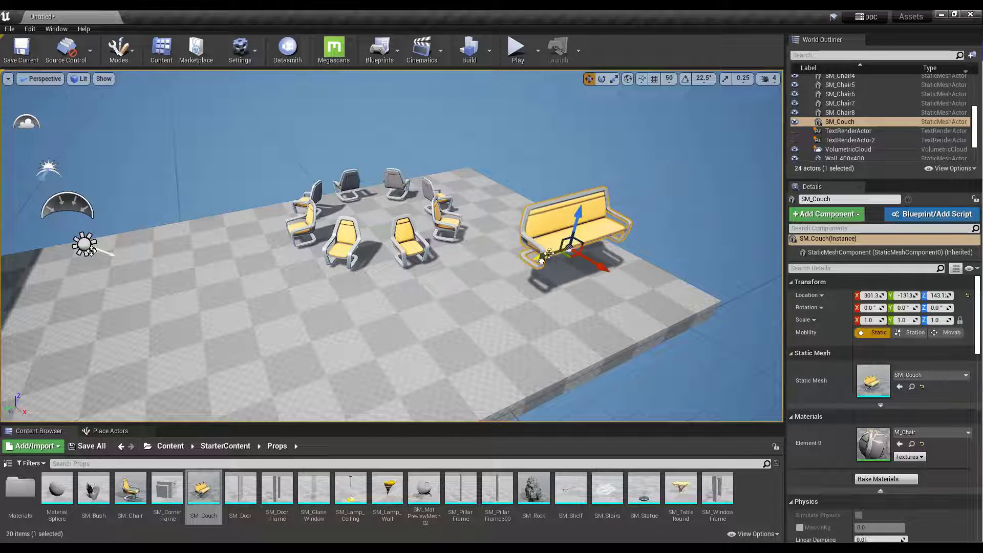
left_click_drag(579, 212, 538, 257)
right_click_drag(578, 297, 707, 307)
right_click_drag(523, 220, 593, 253)
key("w")
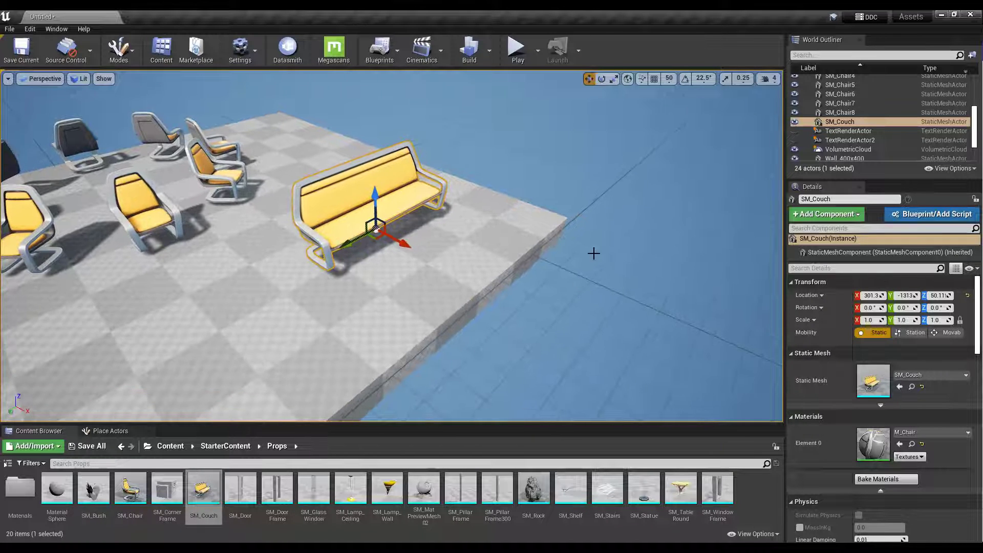
Enable Surface Snapping and snap the couch onto the floor at about X 159.4, Y -1373, Z 20.
left_click(642, 79)
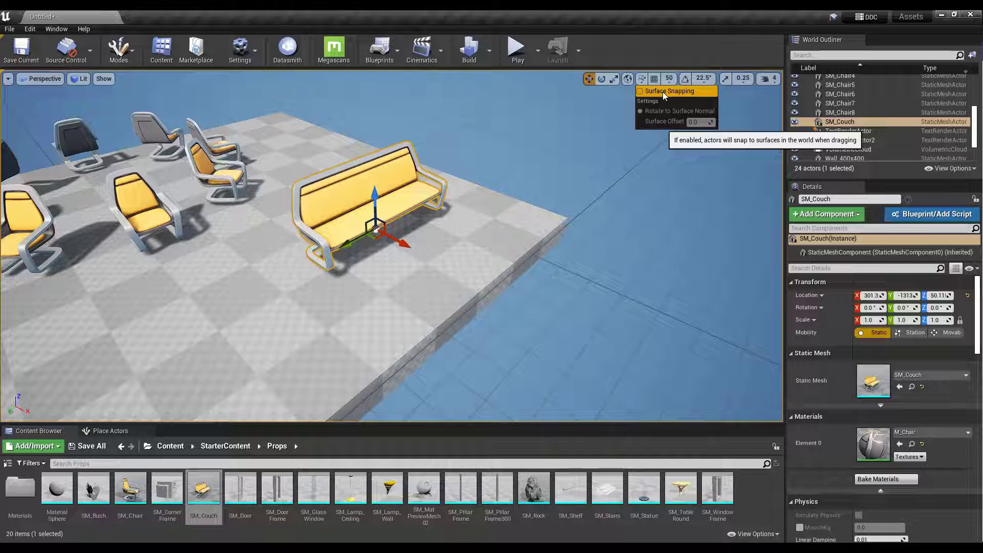
left_click(663, 91)
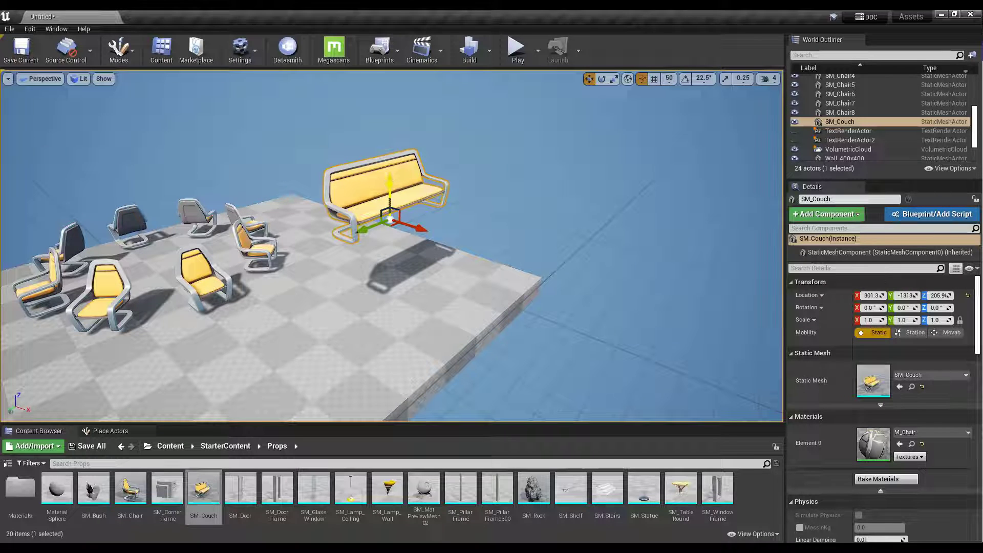
left_click_drag(389, 189, 494, 246)
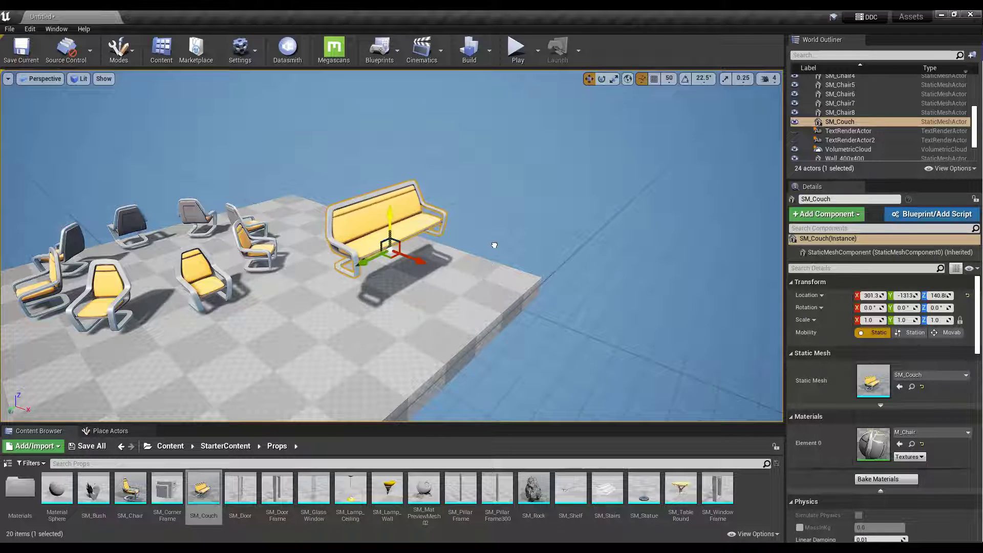
left_click_drag(389, 240, 388, 199)
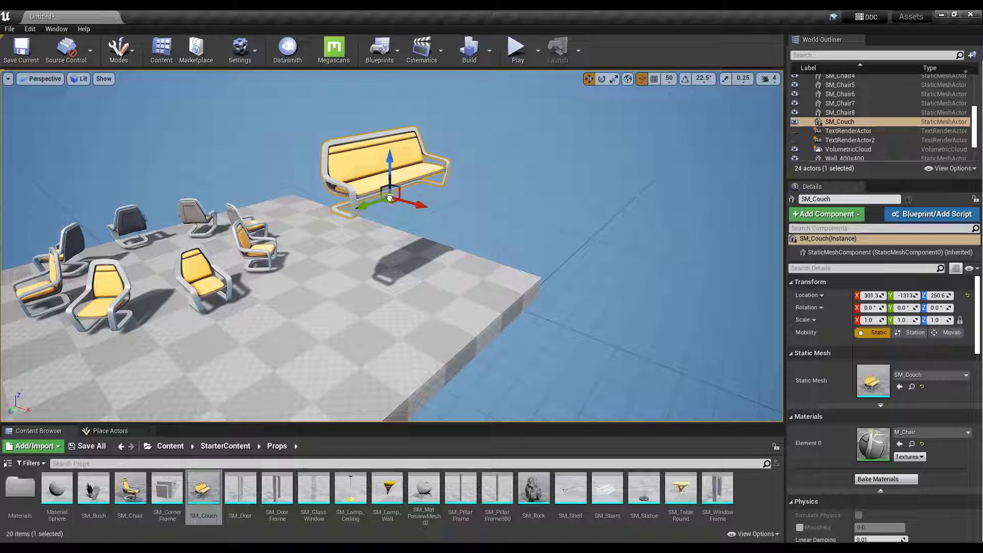
left_click_drag(389, 197, 393, 278)
left_click_drag(430, 315, 364, 272)
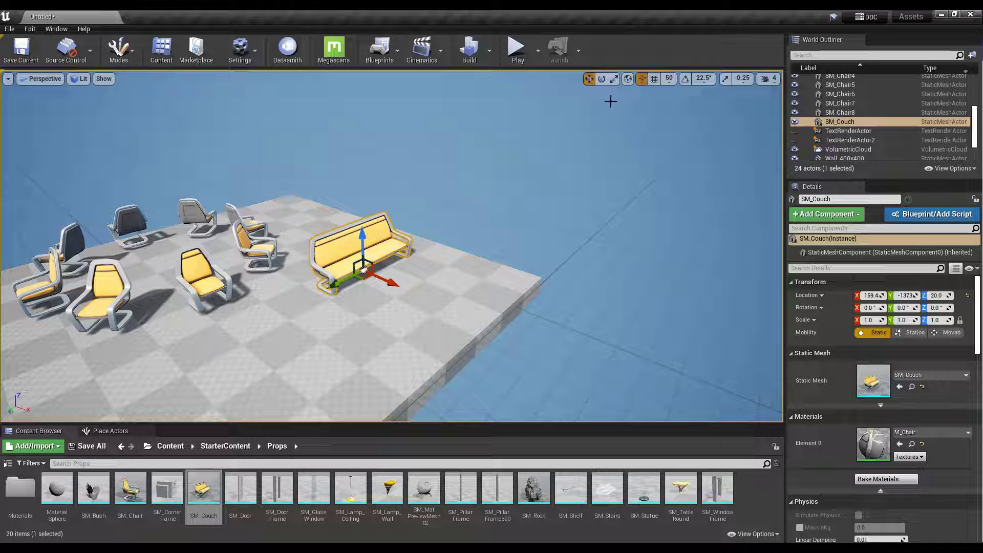
Set the surface offset to 20 and surface-snap the couch so it hovers above the floor at Z 40.
left_click(642, 79)
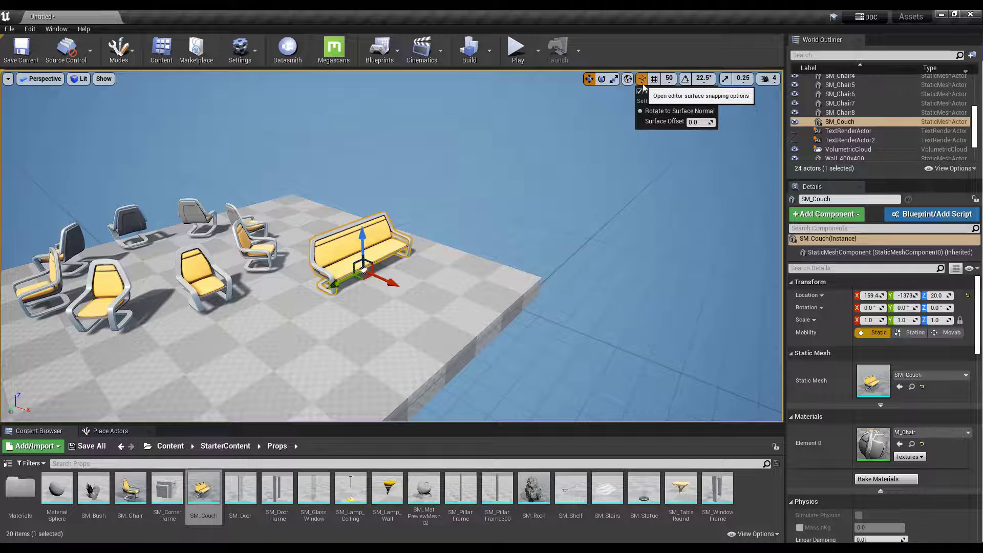
left_click(702, 121)
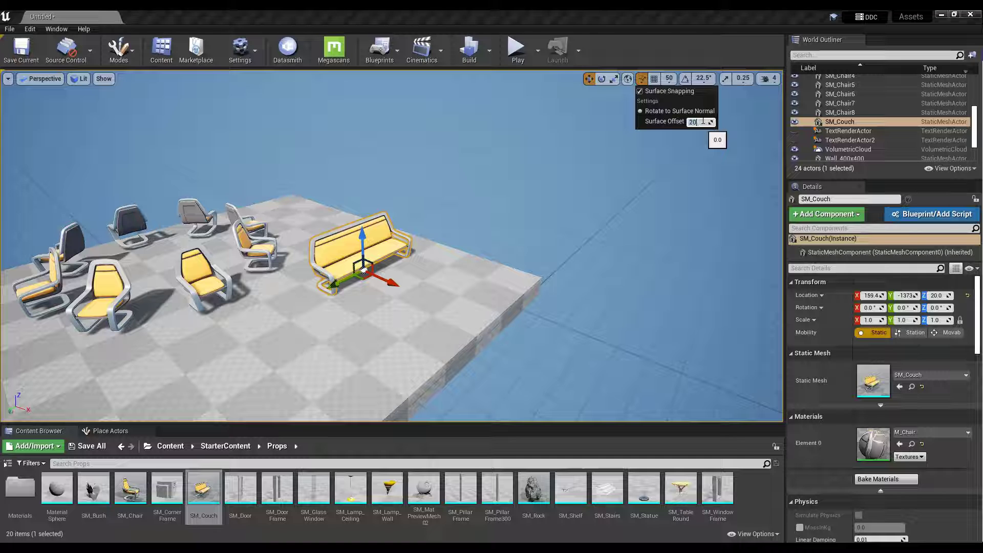
type("20")
key("Return")
scroll(356, 274, "up", 2)
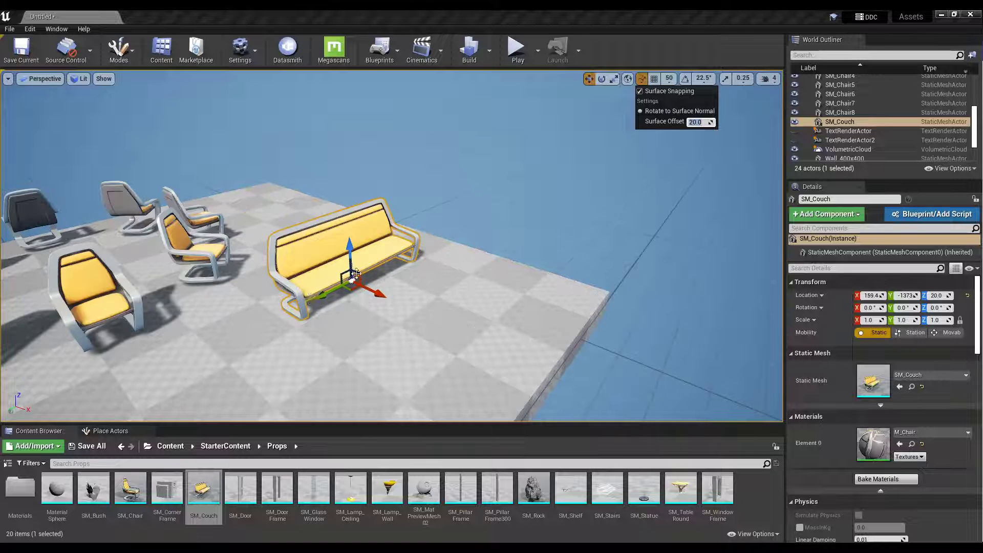
scroll(357, 274, "up", 3)
right_click_drag(357, 274, 302, 205)
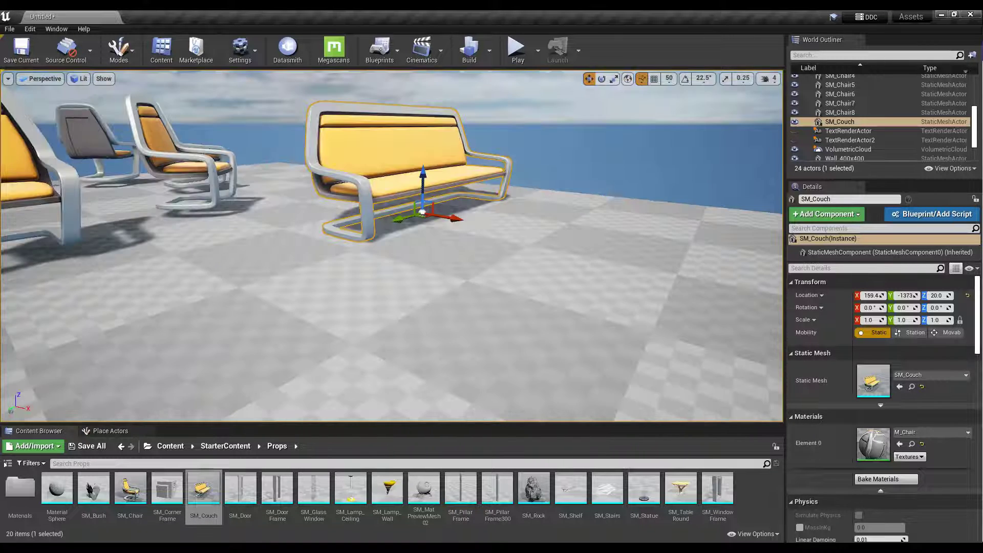
right_click_drag(399, 260, 413, 242)
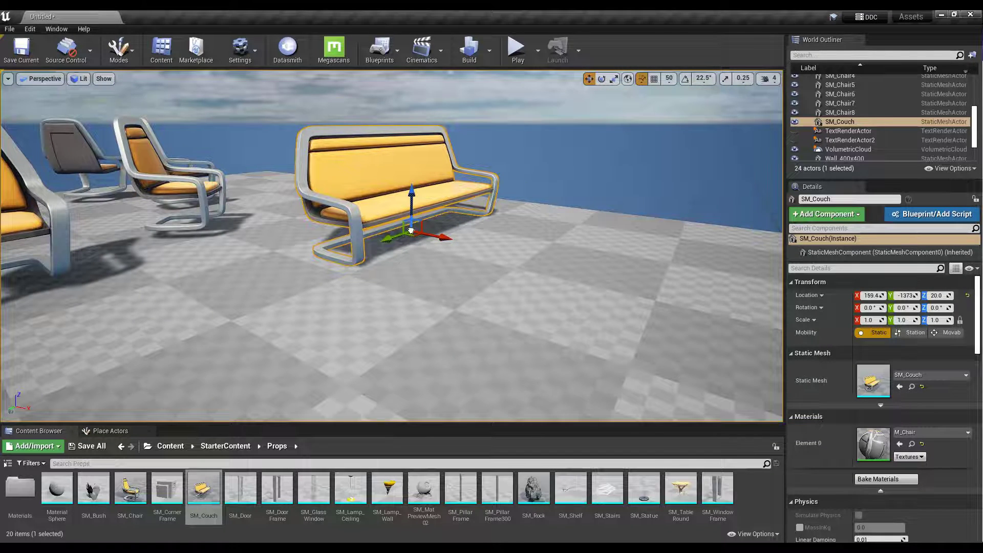
mouse_move(410, 230)
left_mouse_down()
mouse_move(438, 225)
mouse_move(390, 218)
mouse_move(379, 226)
mouse_move(410, 219)
left_mouse_up()
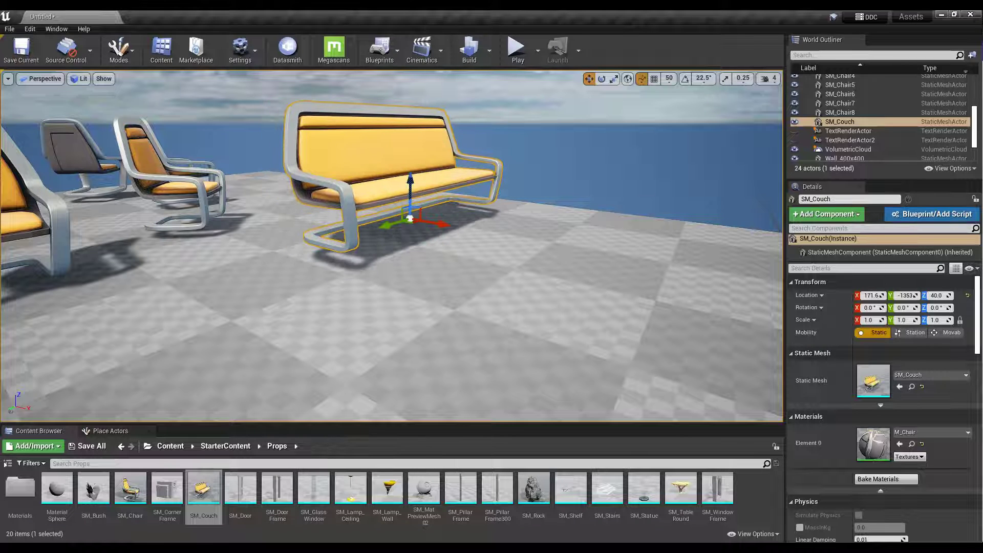
Reset the surface offset to 0 and surface-snap the couch back onto the floor at about X 135.7, Y -1366.
left_click(641, 78)
left_click(695, 122)
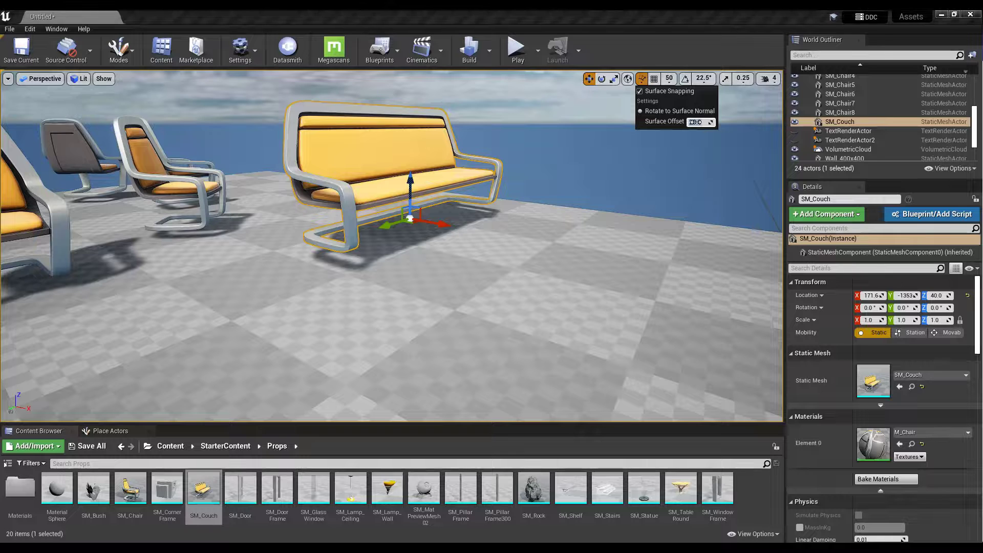
left_click(412, 217)
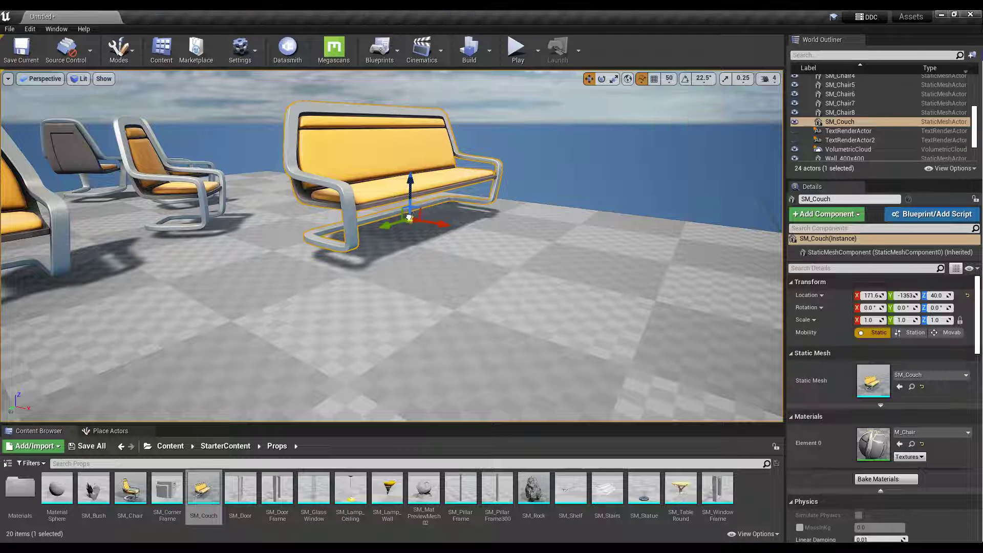
left_click_drag(413, 217, 392, 229)
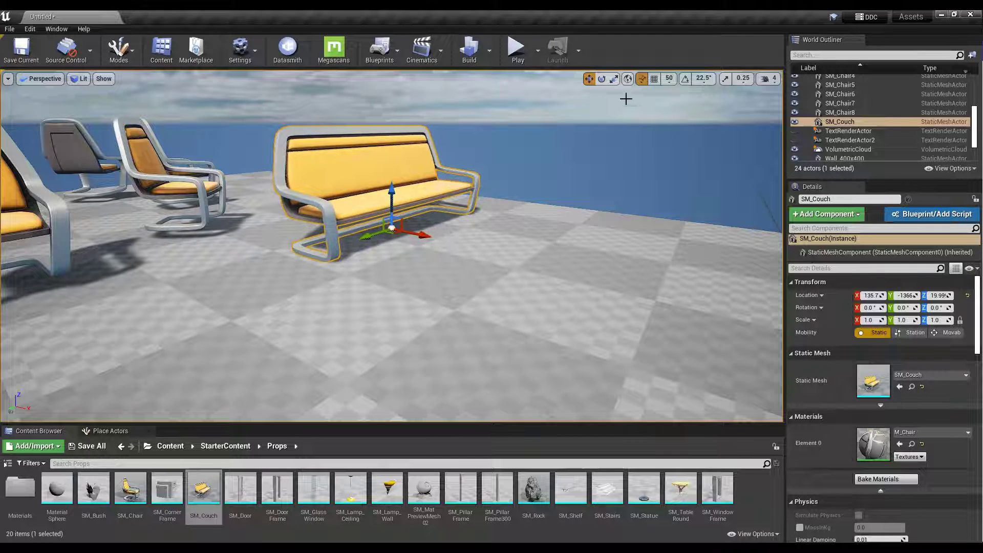
Turn off Rotate to Surface Normal, raise the couch to about Z 110 and tilt it about 28° on X and -24° on Y.
left_click(641, 78)
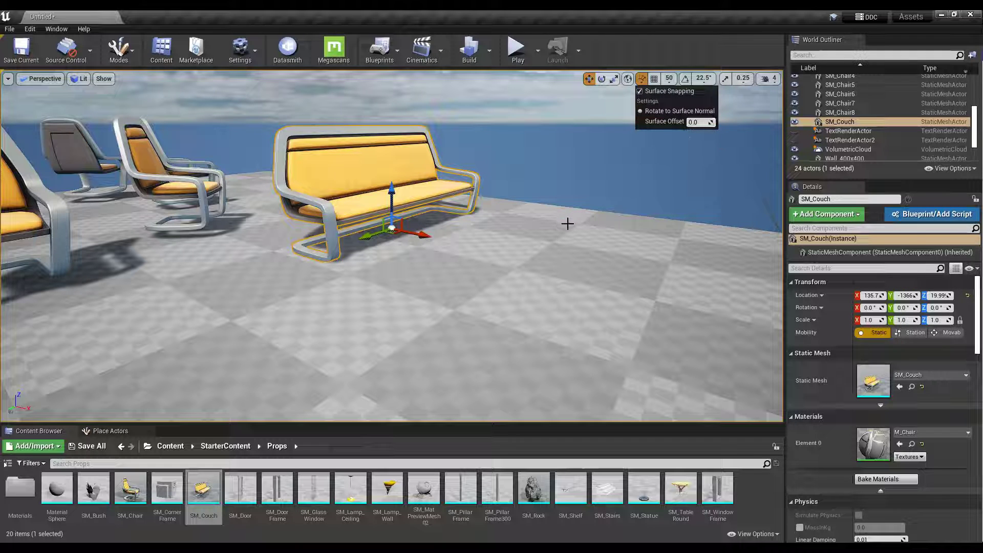
right_click_drag(562, 227, 549, 234)
key("s")
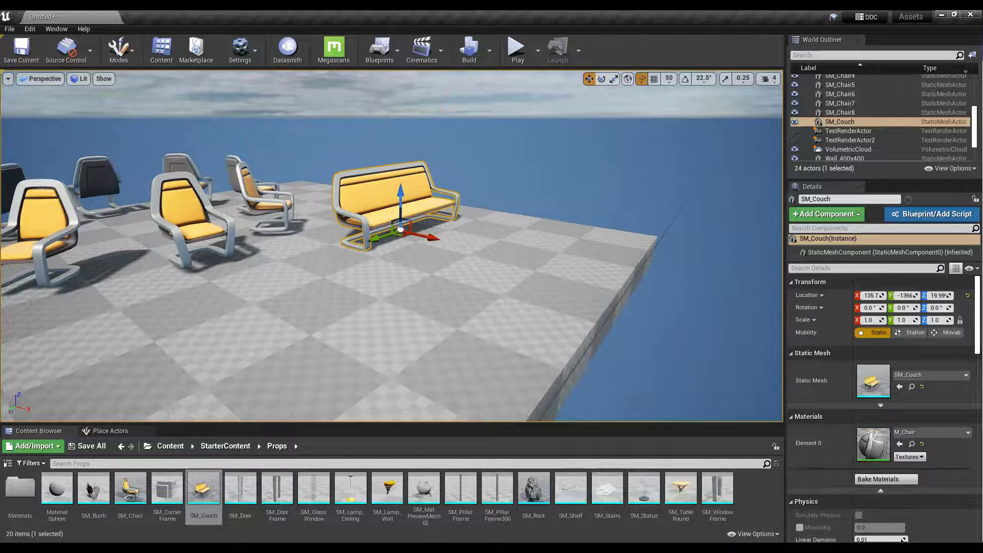
left_click(641, 79)
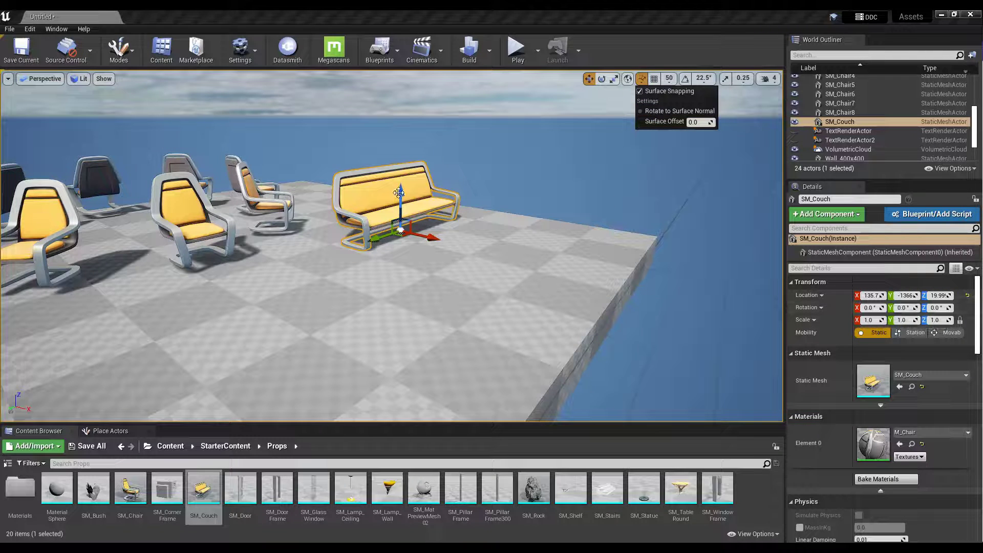
left_click_drag(399, 193, 421, 166)
key("e")
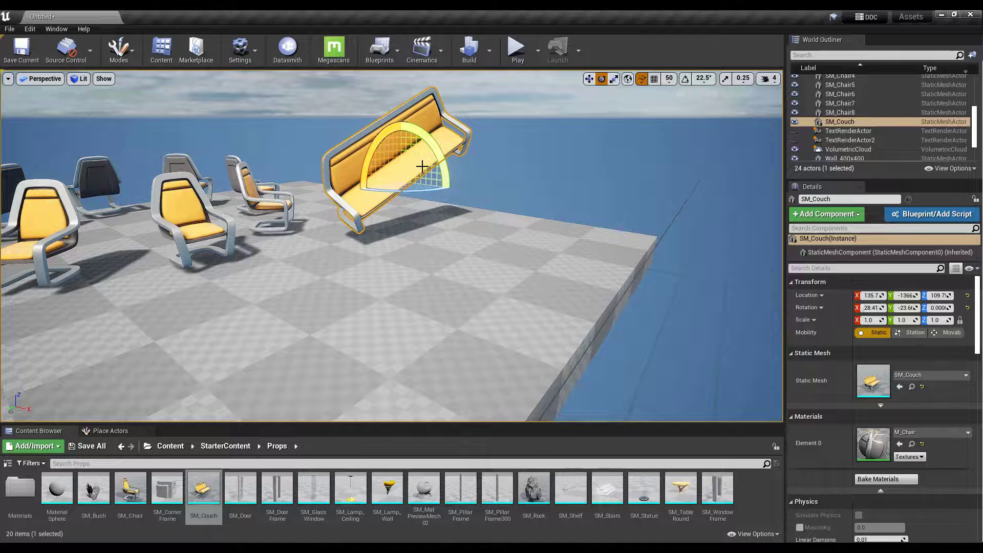
key("w")
Surface-snap the tilted couch to the floor at about X 70.9, Y -1410, and lift it back up to about Z 131.
left_click(643, 81)
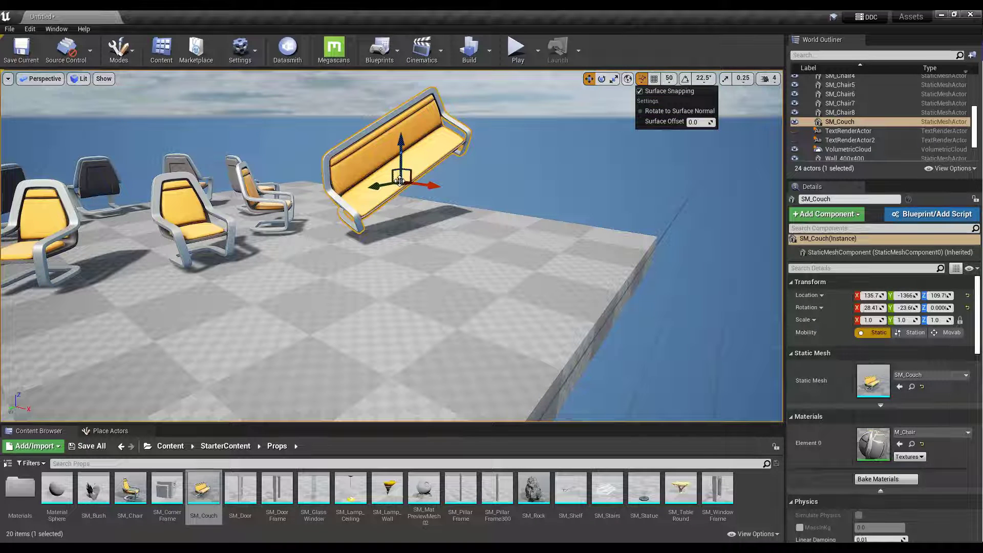
left_click_drag(399, 180, 389, 221)
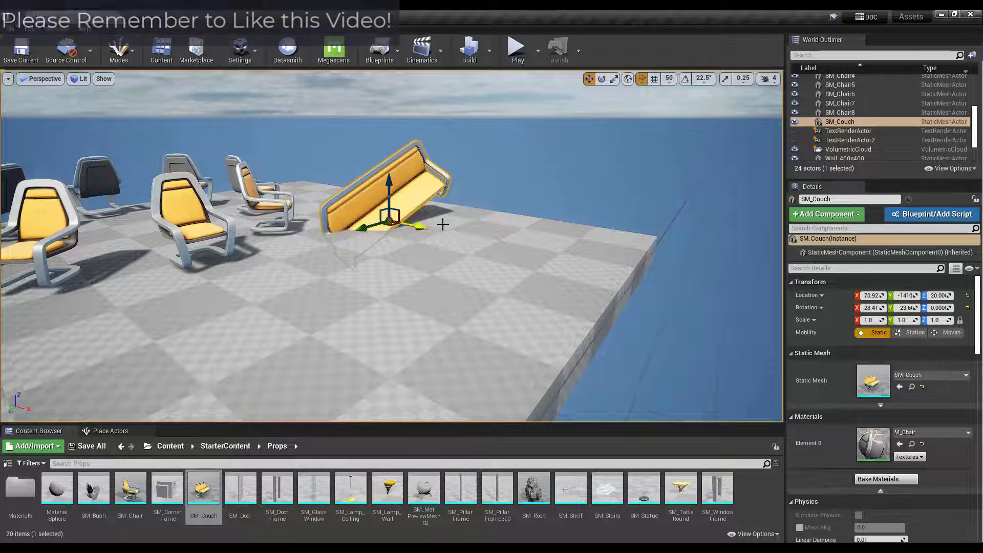
right_click_drag(443, 224, 392, 226)
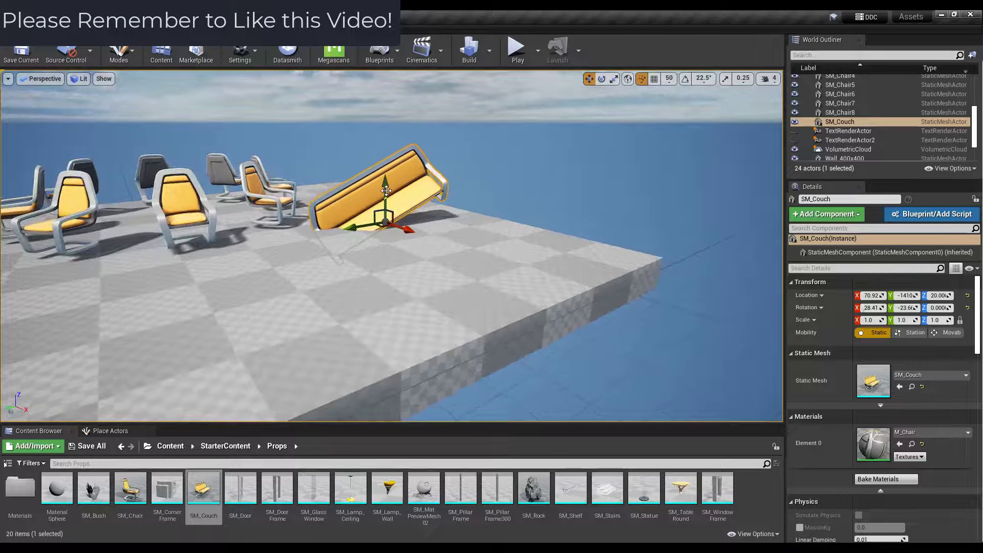
left_click_drag(386, 190, 386, 134)
Turn Rotate to Surface Normal back on and surface-snap the tilted couch onto the floor.
left_click(641, 79)
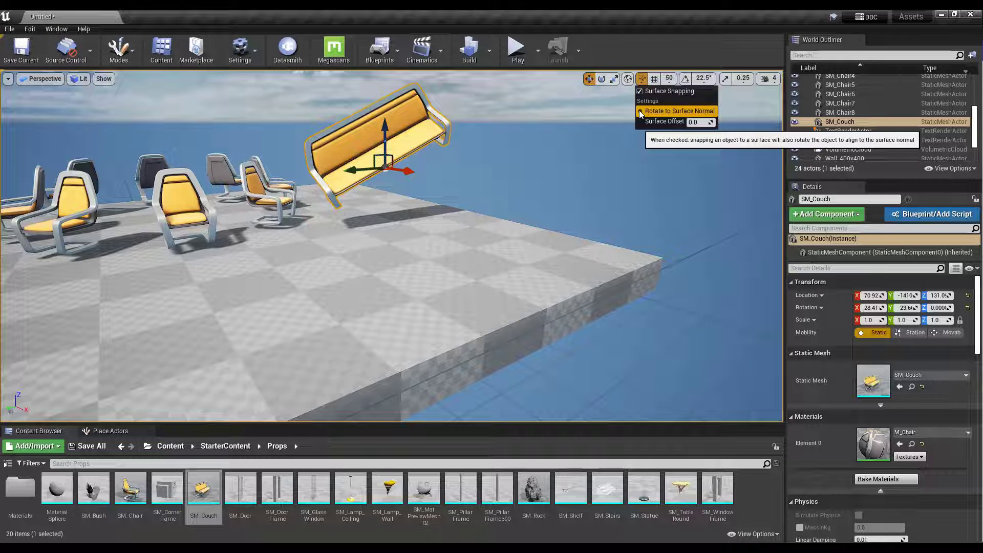
left_click(389, 169)
left_click_drag(389, 169, 417, 241)
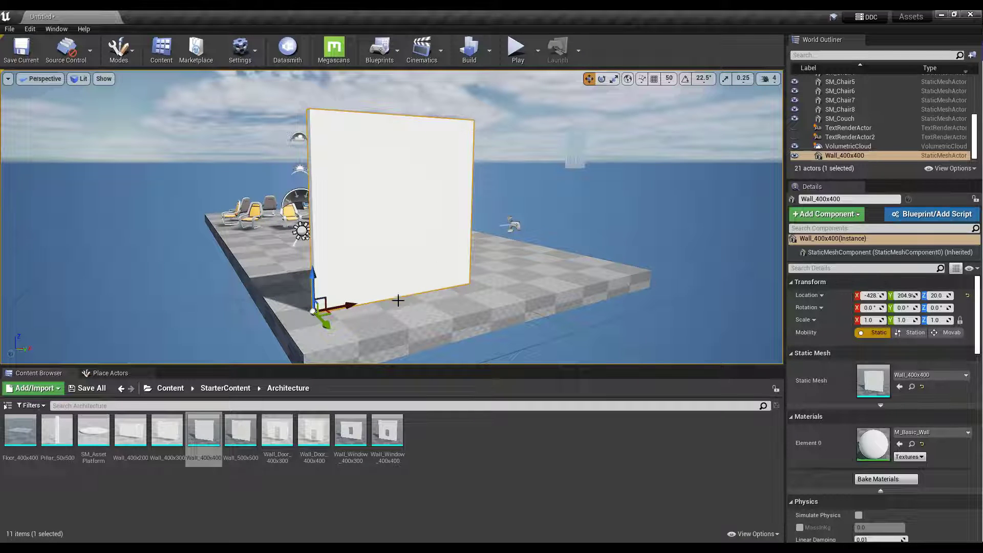
right_click_drag(383, 289, 451, 287)
key("a")
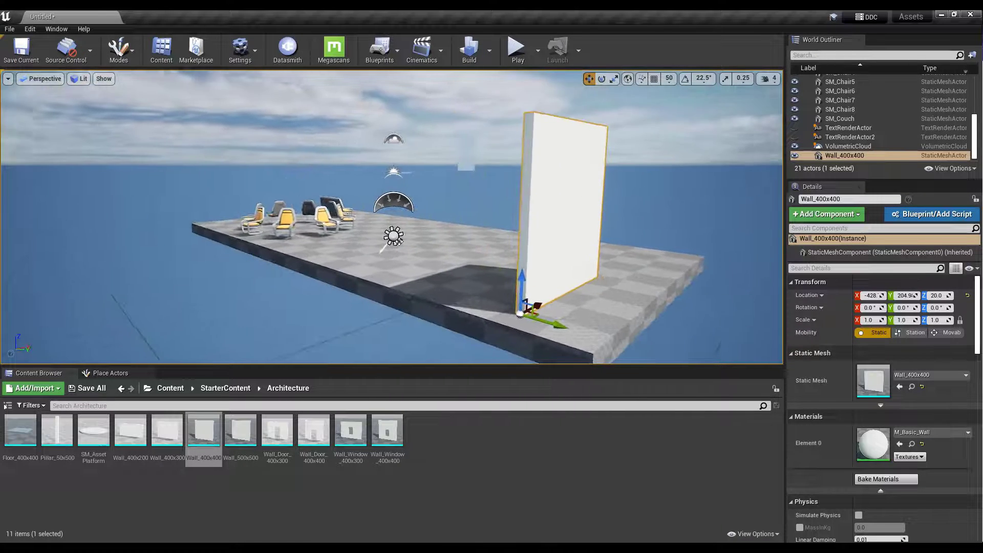
Vertex-snap the wall to the floor's underside edge near Y -130, and move it to the bottom corner at about X -500, Y 370, Z -30.
right_click_drag(345, 289, 397, 290)
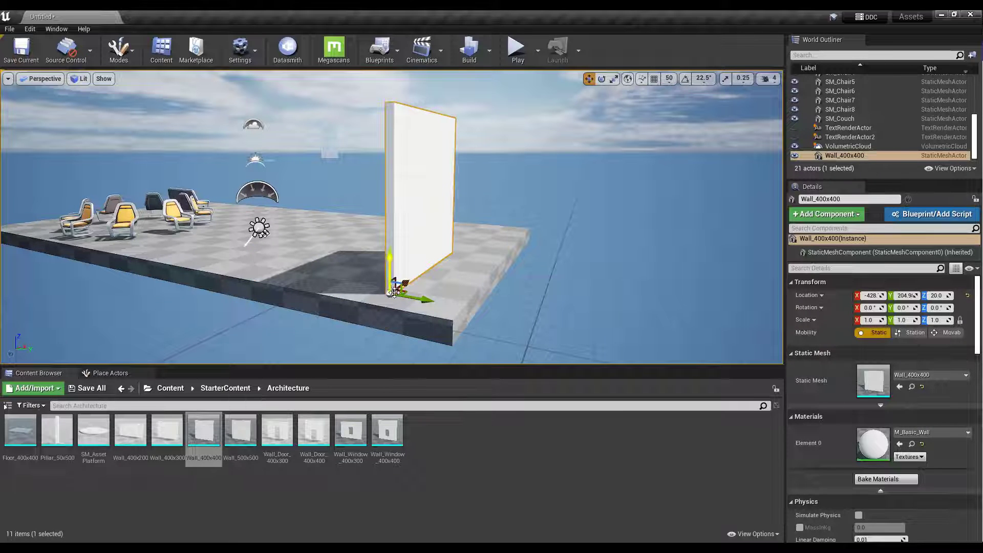
key("v")
left_click_drag(391, 293, 437, 311)
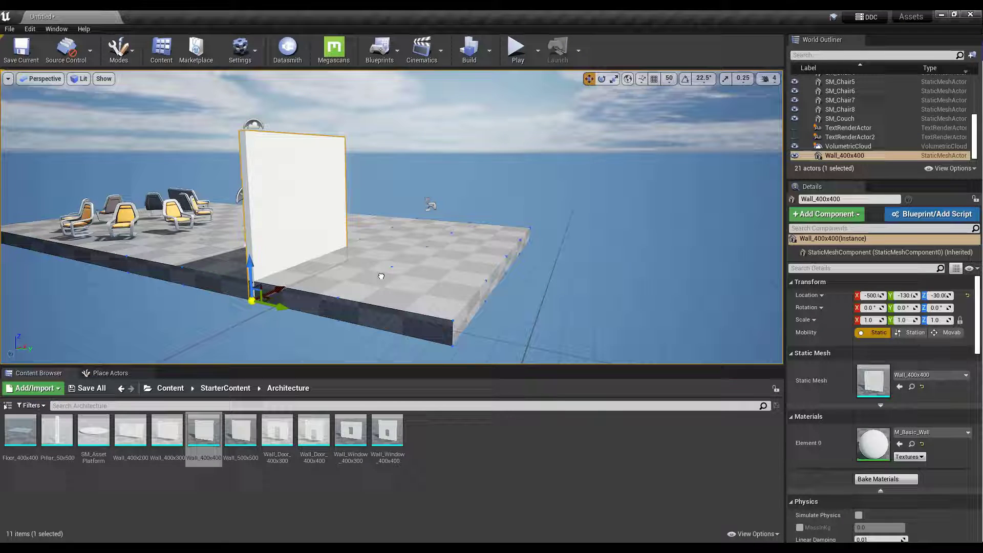
left_click_drag(381, 277, 486, 282)
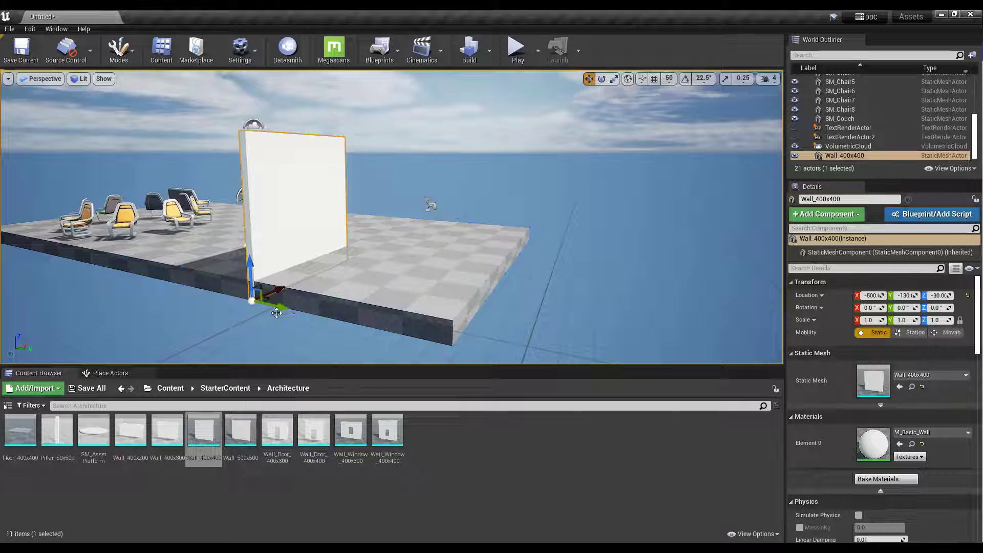
key("ctrl+y")
left_click_drag(388, 320, 501, 342)
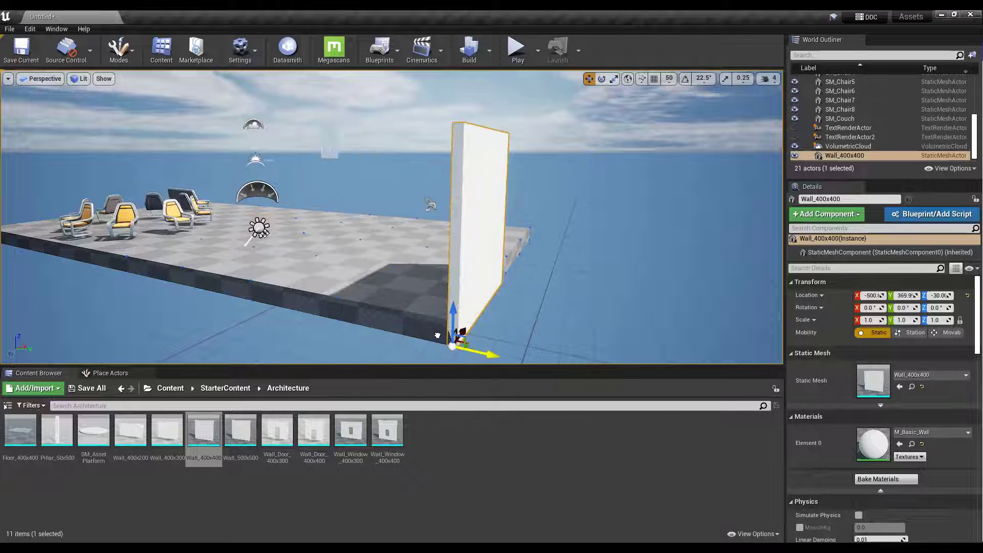
Vertex-snap the wall between vertices on the floor's top edge, ending at about X -500, Y 120, Z 20.
right_click_drag(443, 328, 449, 326)
left_click_drag(448, 321, 277, 270)
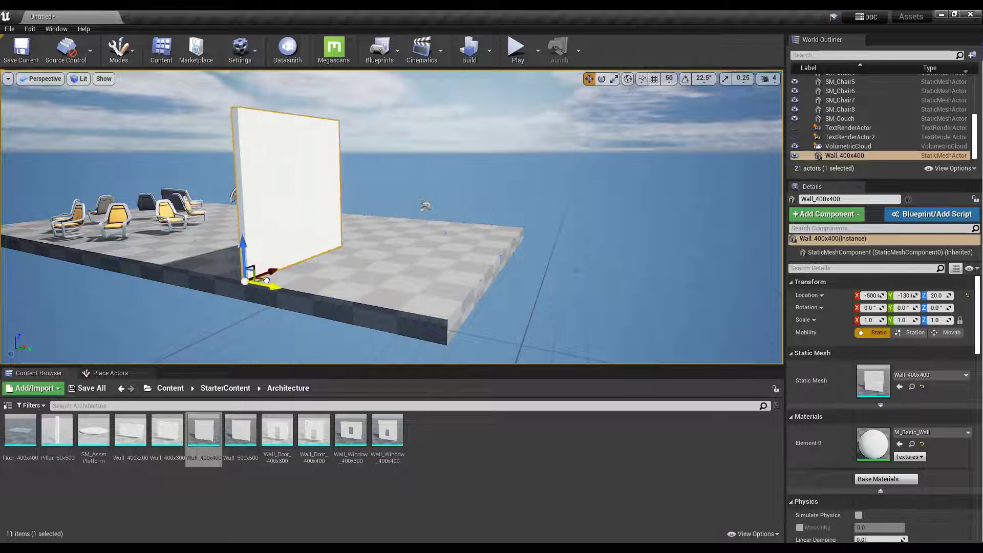
key("ctrl+z")
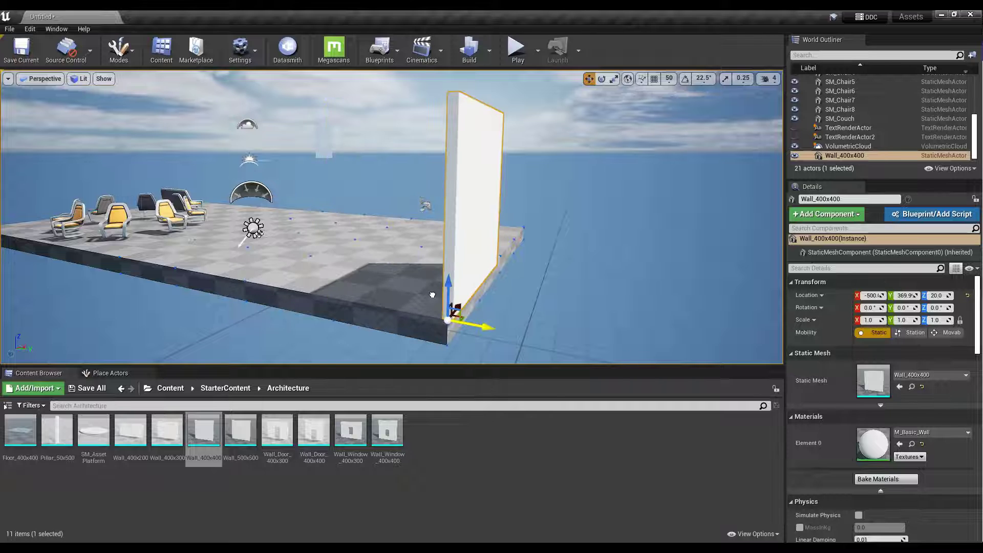
key("ctrl+z")
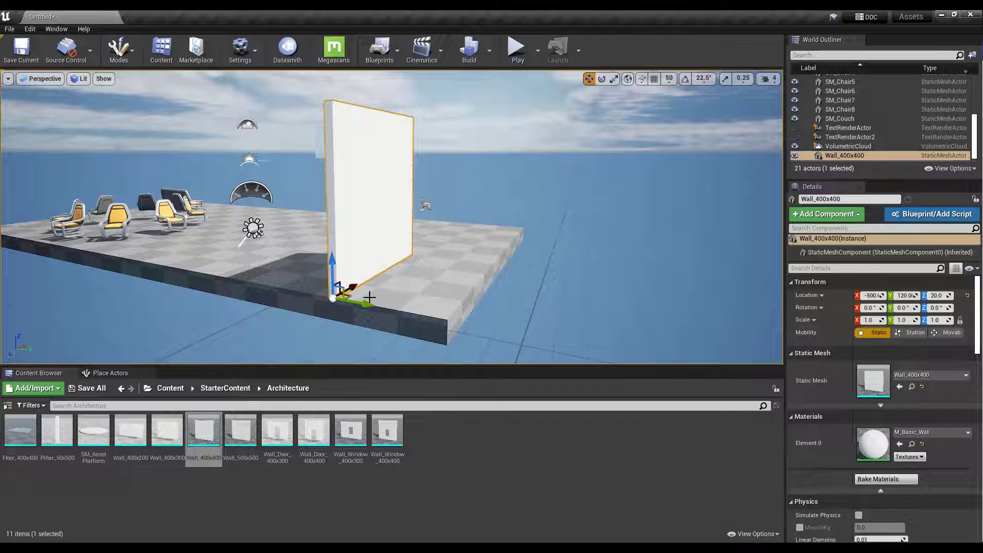
Vertex-snap the wall's pivot to the floor's top corner at about X -500, Y 370, Z 20.
right_click_drag(423, 285, 386, 283)
key("a")
key("w")
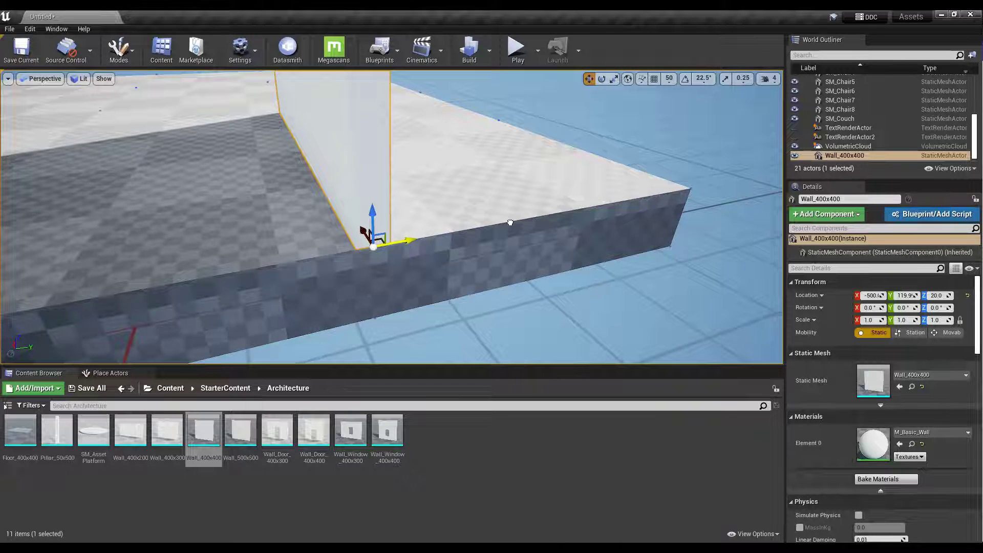
left_click_drag(510, 222, 678, 191)
right_click_drag(679, 191, 612, 144)
key("d")
key("w")
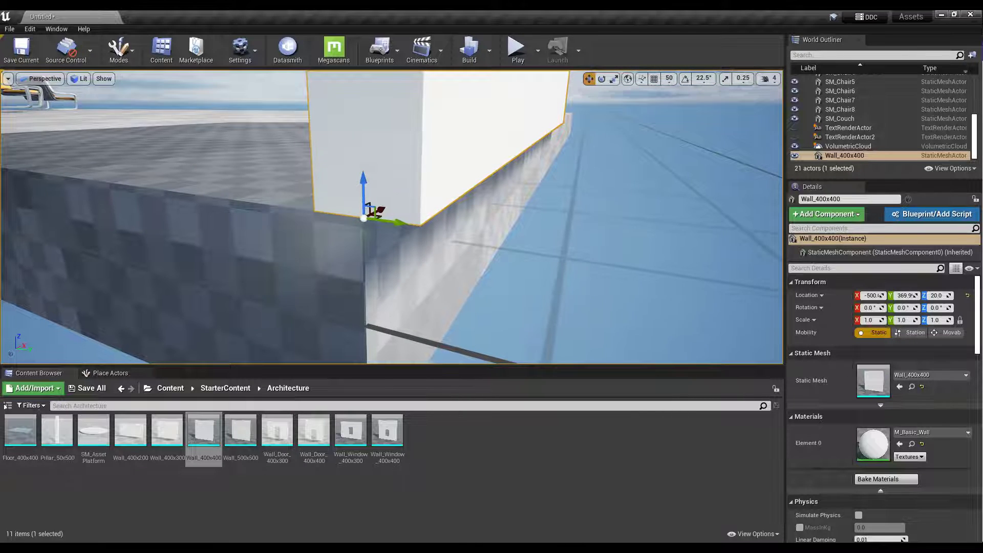
right_click_drag(602, 253, 602, 246)
right_click_drag(512, 254, 472, 269)
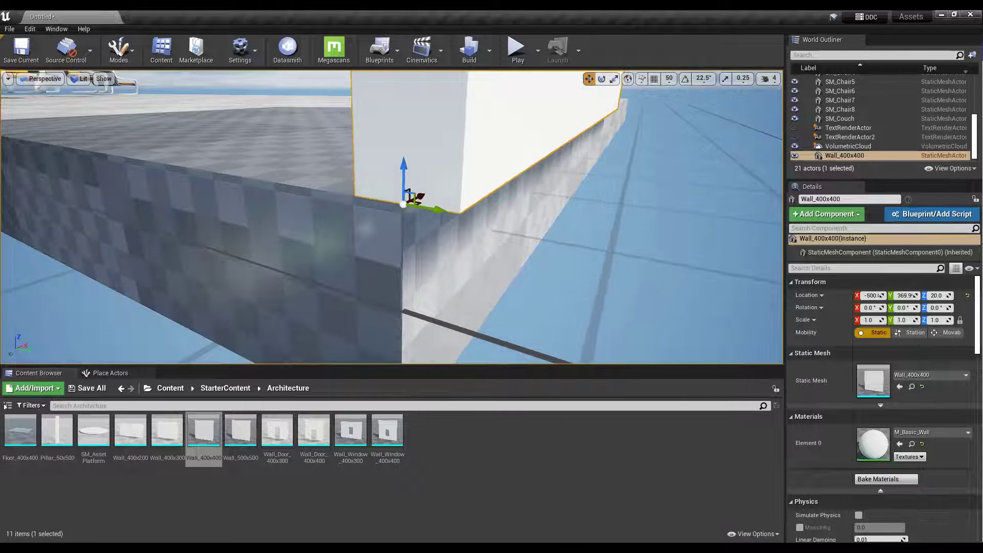
right_click_drag(405, 205, 402, 205)
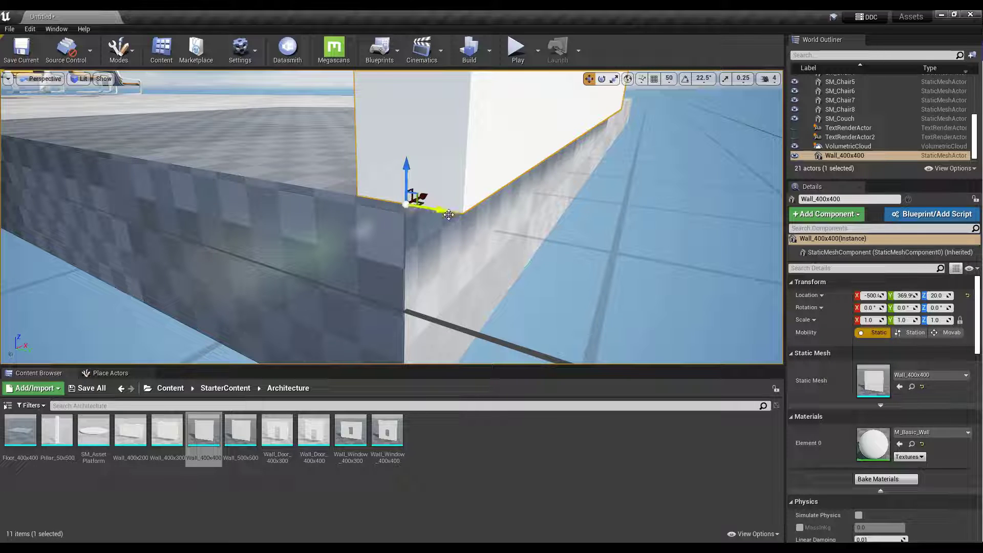
Move the wall's pivot to its outer bottom corner and vertex-snap that corner to the floor's top corner, placing the wall at Y 360.
key("v")
middle_click_drag(439, 210, 467, 214)
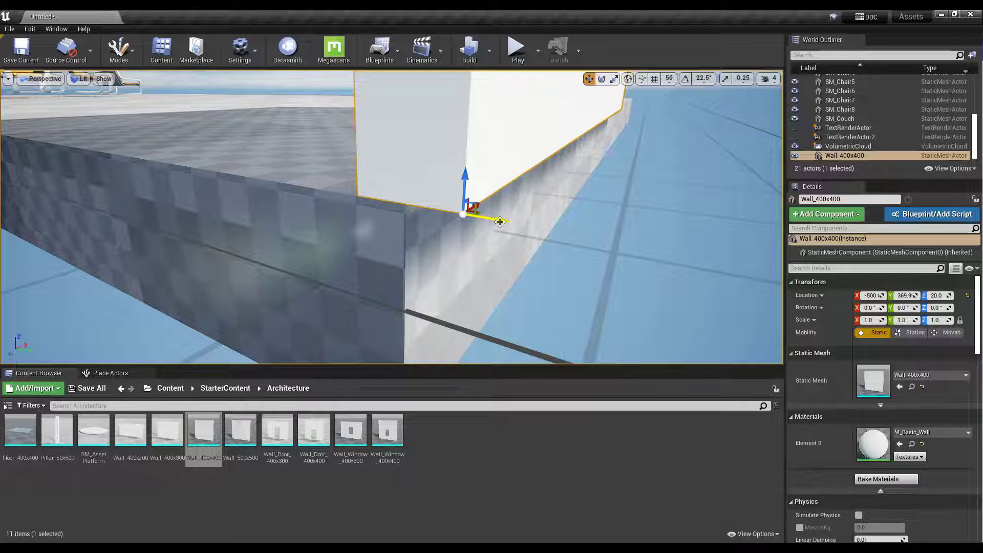
left_click_drag(500, 221, 425, 215)
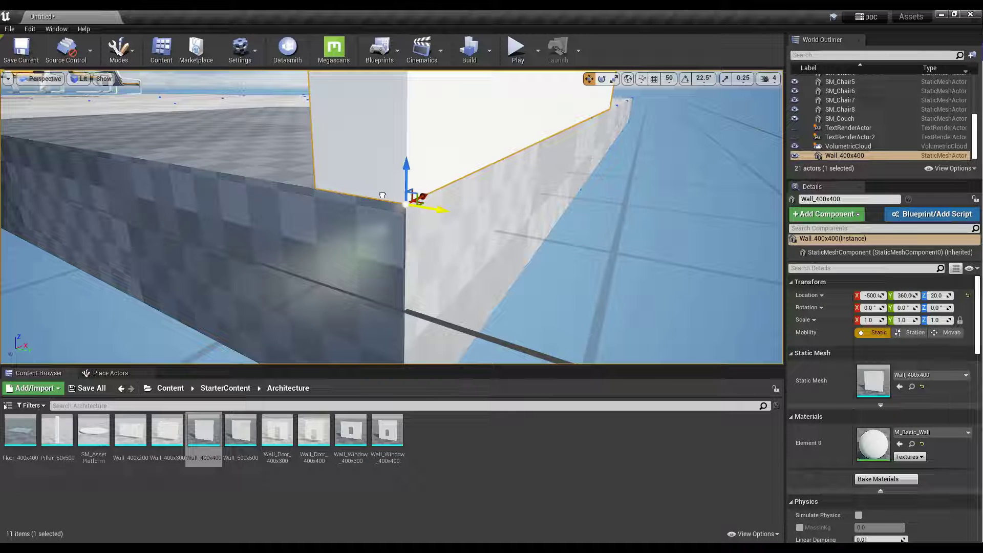
Duplicate the wall along X and vertex-snap the copy against the first wall's end at about X -100.
right_click_drag(514, 233, 332, 189)
key("d")
key("a")
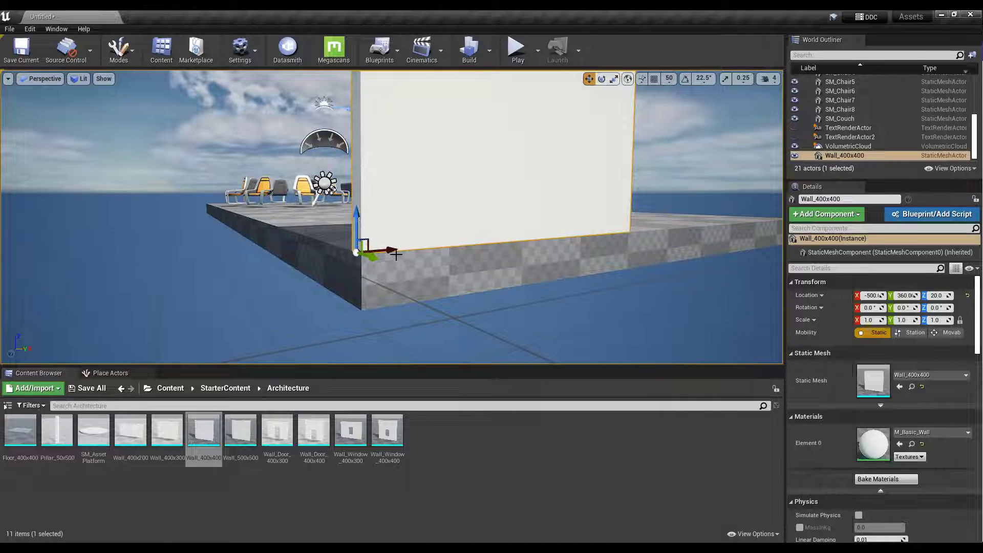
left_click_drag(390, 250, 660, 205, "alt")
key("d")
right_click_drag(662, 208, 532, 214)
key("w")
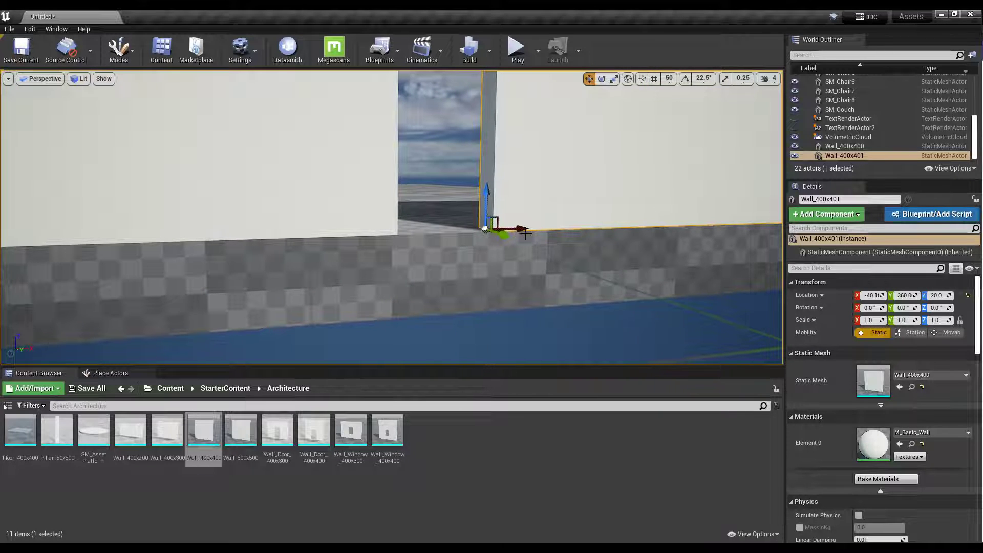
left_click_drag(525, 233, 422, 231)
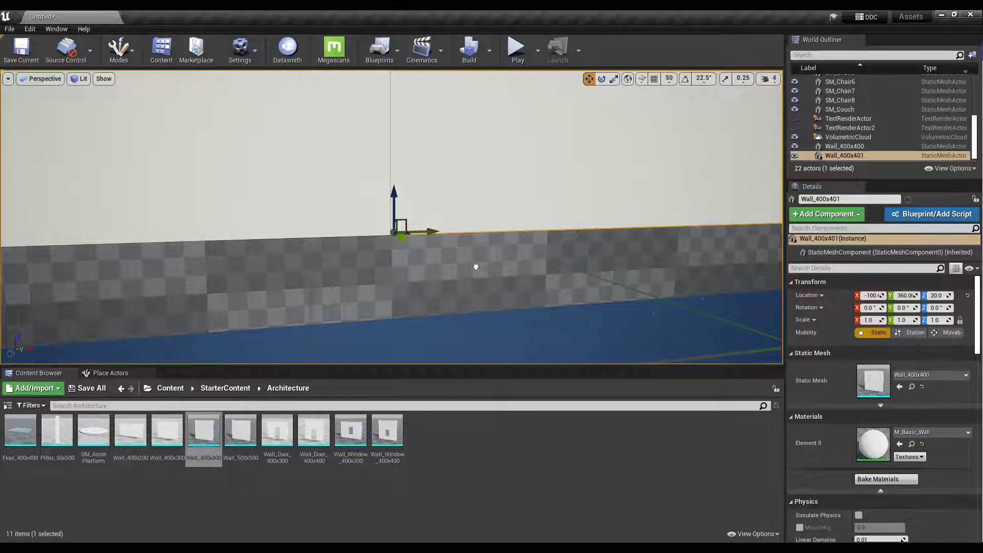
Undo and redo the second wall's snap twice to compare the joint, leaving the wall snapped.
key("ctrl+z")
key("ctrl+y")
key("ctrl+z")
key("ctrl+y")
Duplicate the second wall along X and vertex-snap the copy to its end at about X 300.
scroll(409, 230, "down", 3)
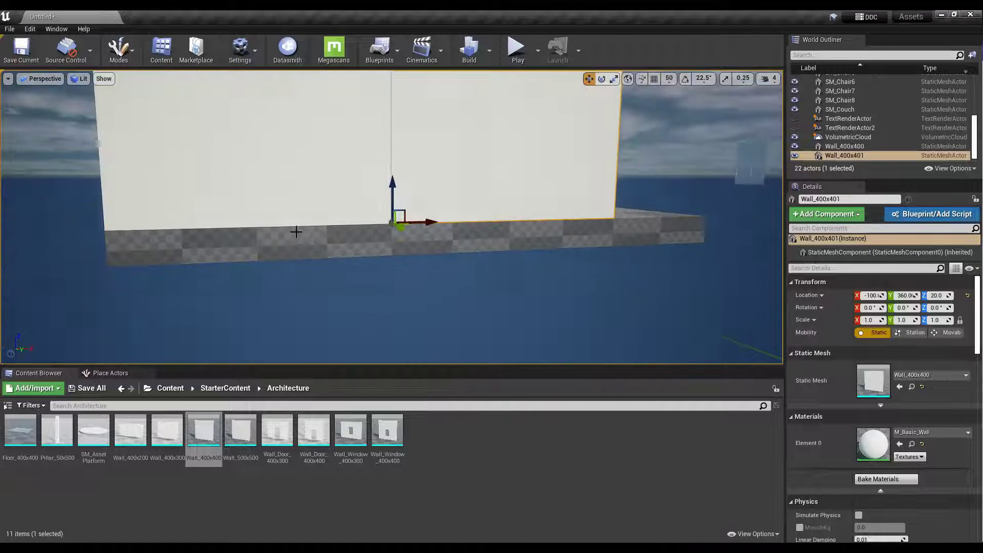
left_click_drag(425, 226, 658, 216, "alt")
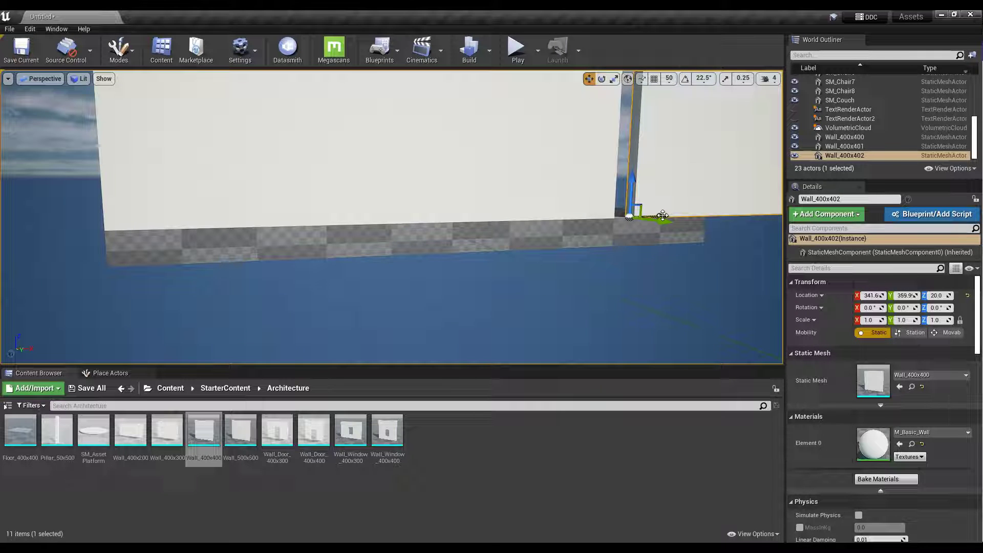
left_click_drag(663, 215, 644, 215)
Duplicate the third wall and move the copy near the floor's adjacent side, at about X -454, Y -188, Z -105.
right_click_drag(643, 214, 630, 121)
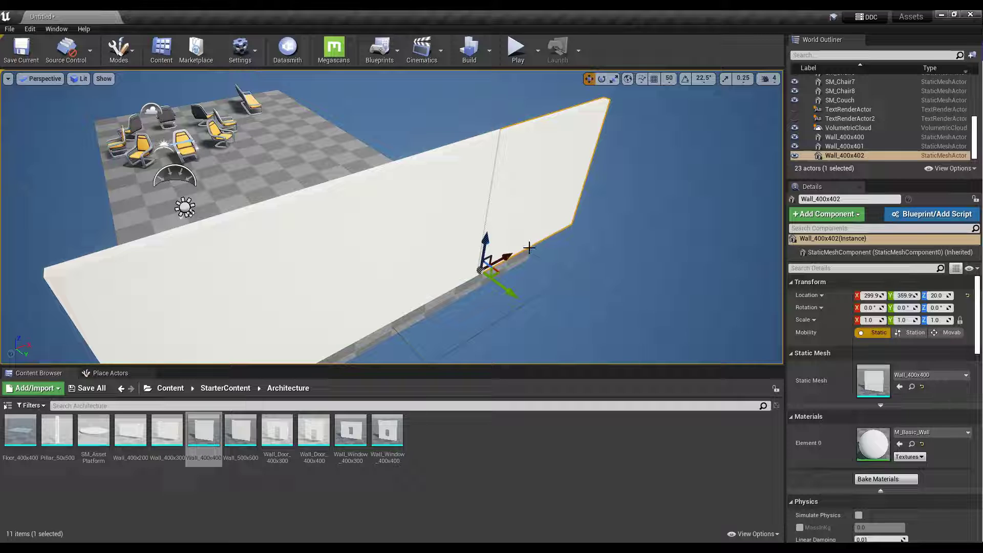
right_click_drag(556, 211, 463, 243)
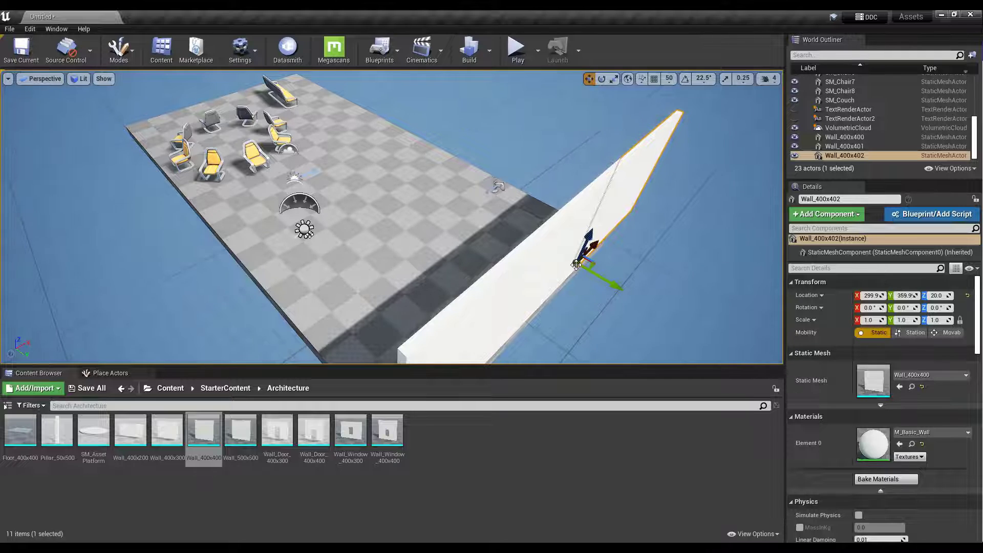
left_click_drag(576, 264, 292, 316, "alt")
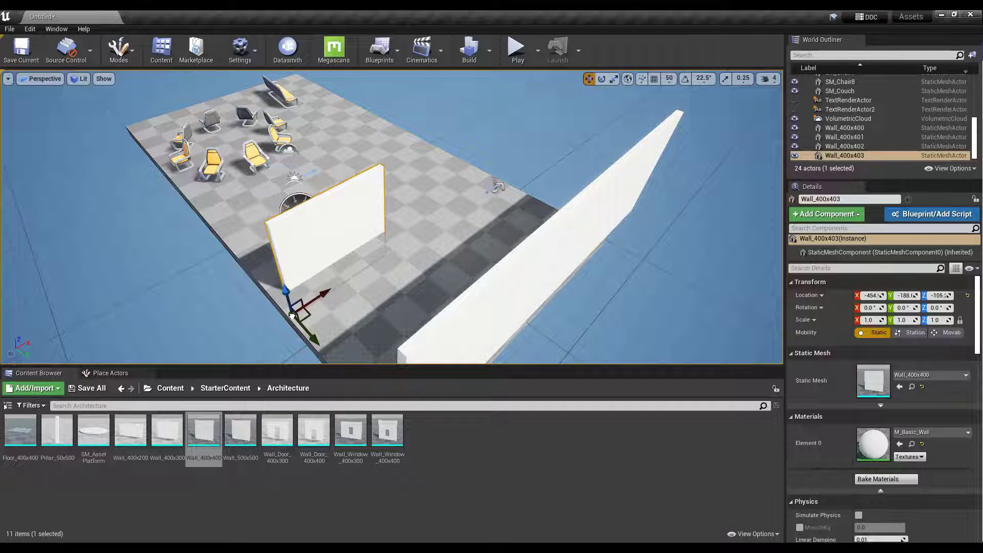
Set rotation snapping to 10° and rotate the fourth wall to -90° about Z.
key("e")
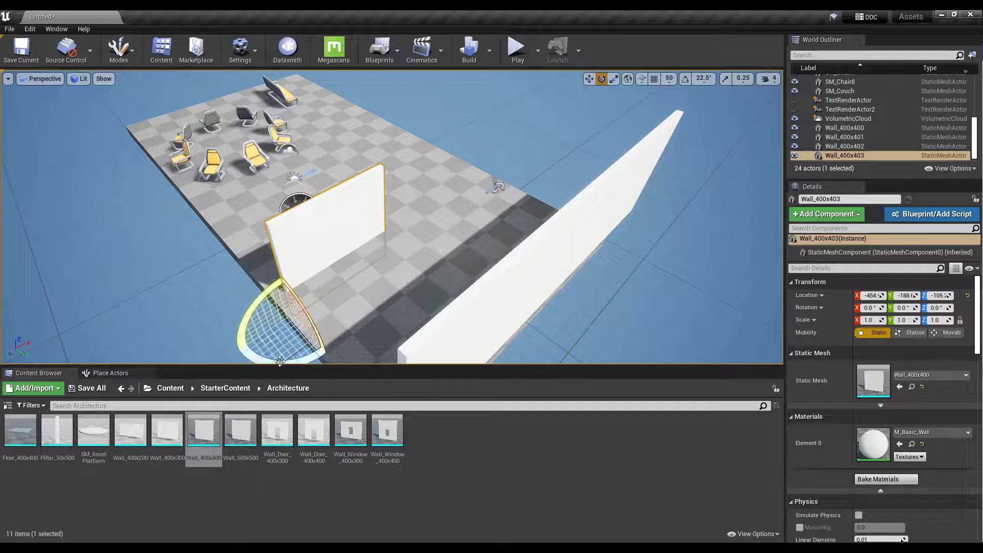
left_click_drag(256, 359, 313, 234)
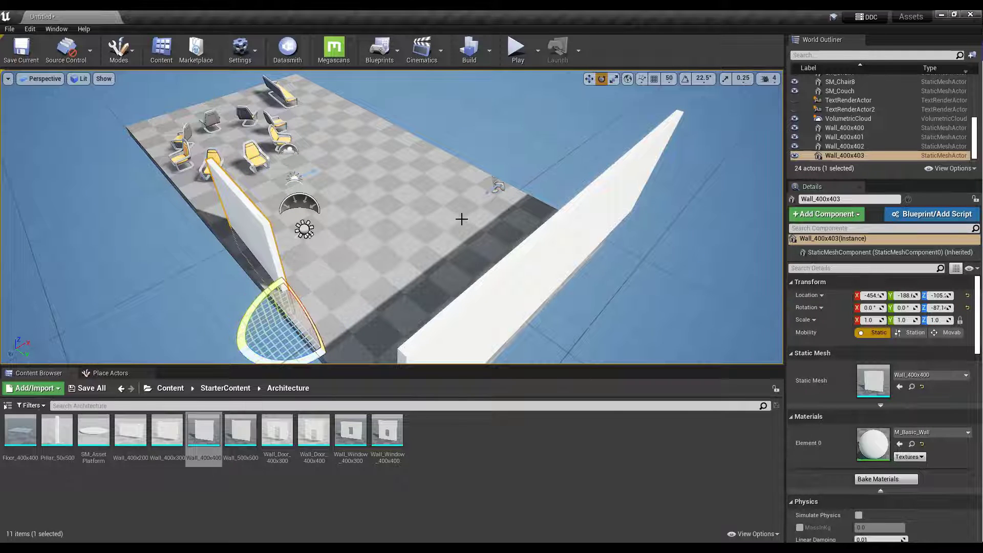
key("ctrl+z")
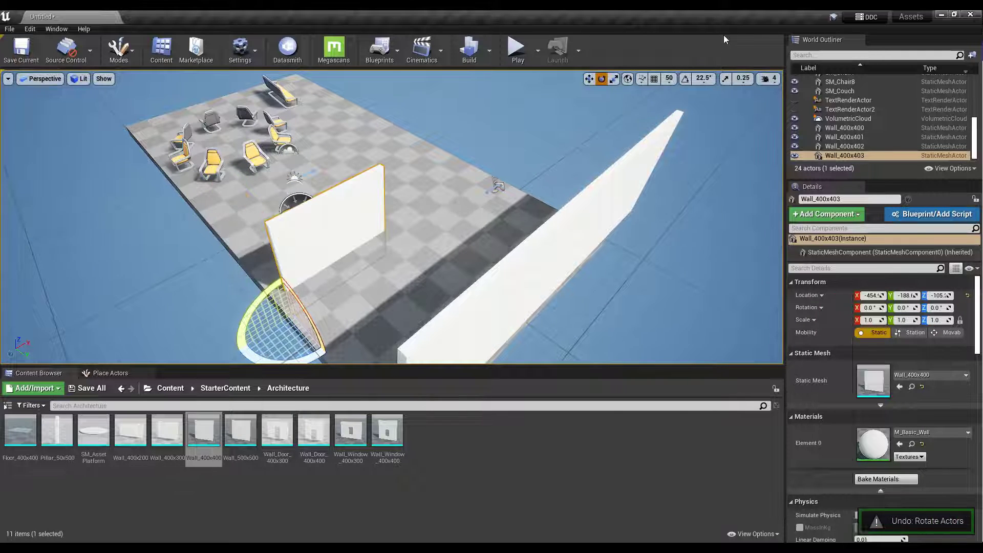
left_click(702, 80)
left_click(705, 110)
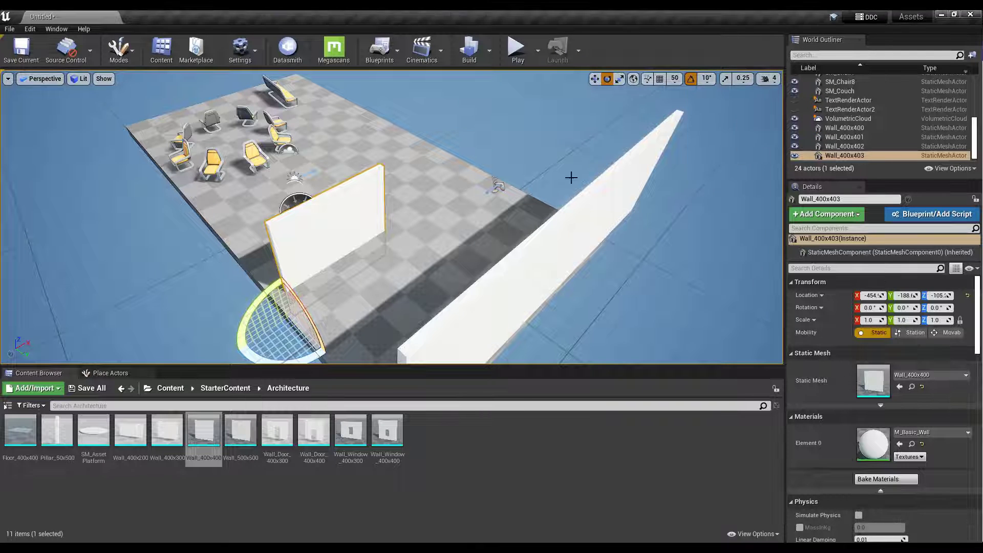
left_click_drag(255, 356, 236, 264)
Vertex-snap the rotated wall onto the floor edge to close the corner with the first wall, at about X -490, Y 350, Z 20.
right_click_drag(236, 265, 251, 254)
key("w")
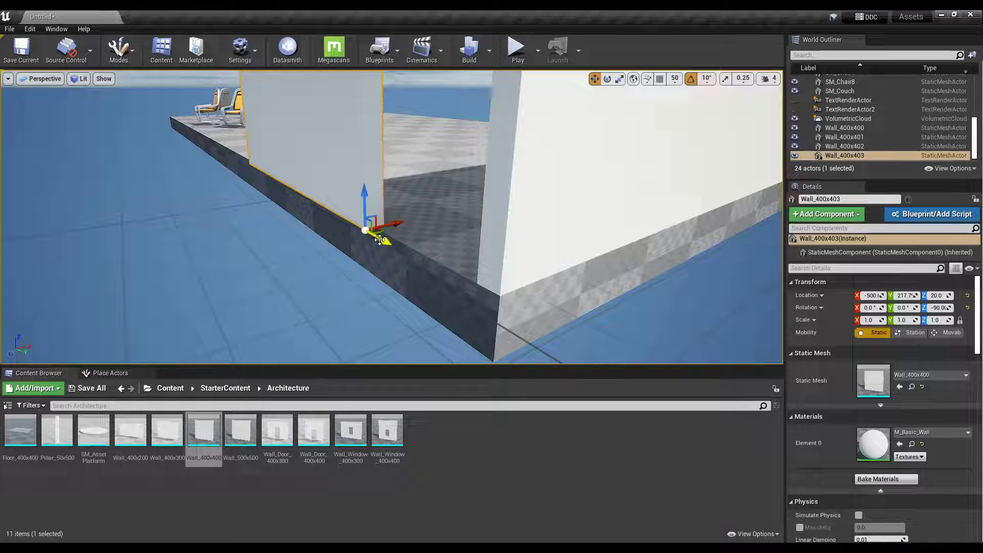
left_click_drag(379, 239, 439, 254)
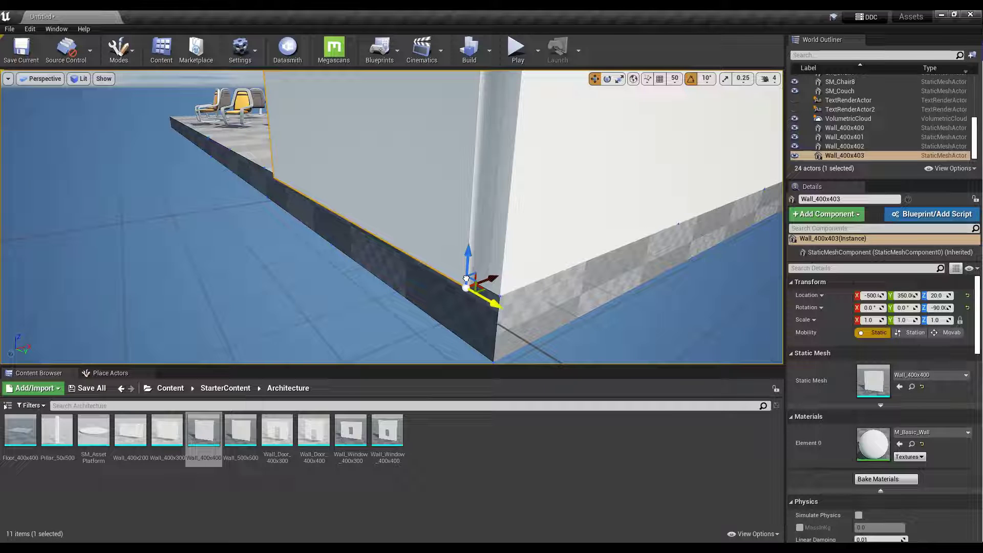
left_click_drag(487, 277, 502, 274)
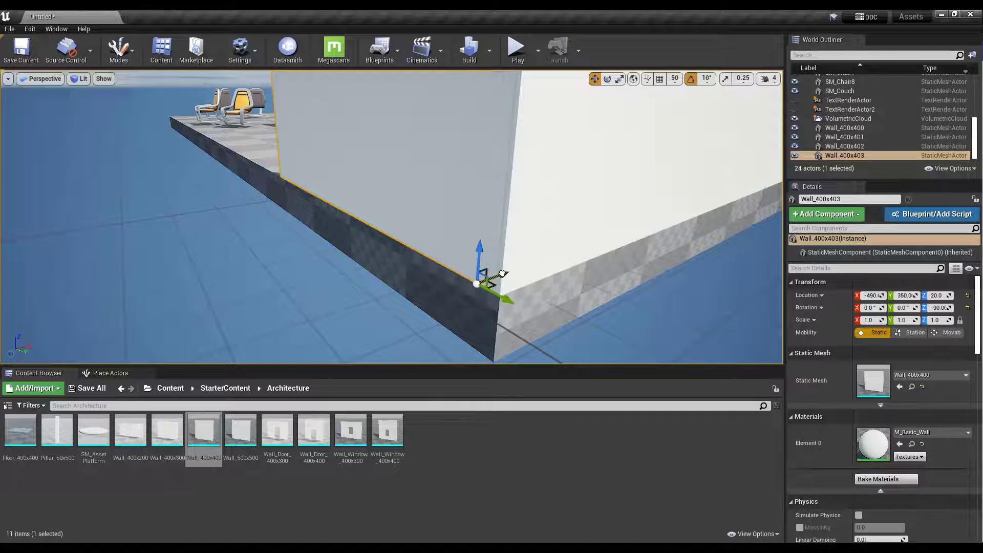
mouse_move(489, 276)
right_mouse_down()
mouse_move(505, 281)
mouse_move(492, 279)
mouse_move(489, 289)
right_mouse_up()
key("s")
scroll(489, 277, "up", 10)
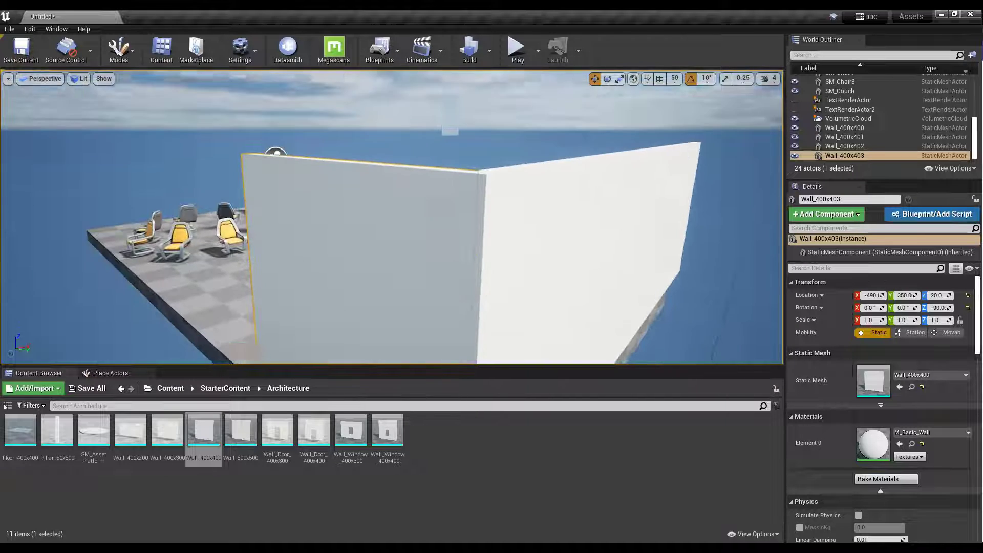
scroll(491, 272, "down", 4)
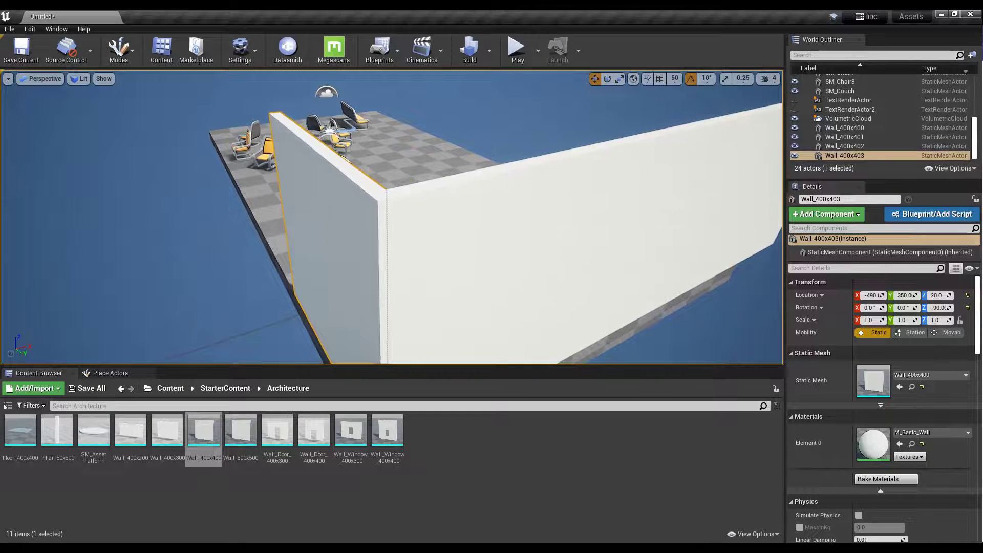